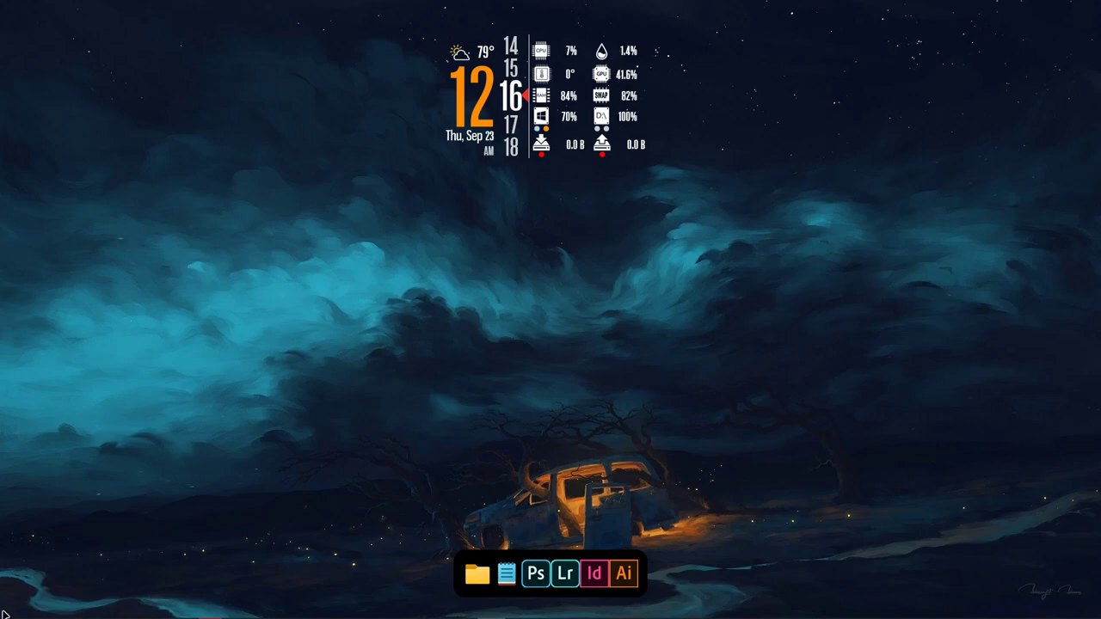
# Bring Photoshop forward on the tues.psd flyer and open the texti layer's context menu.
pyautogui.click(544, 574)
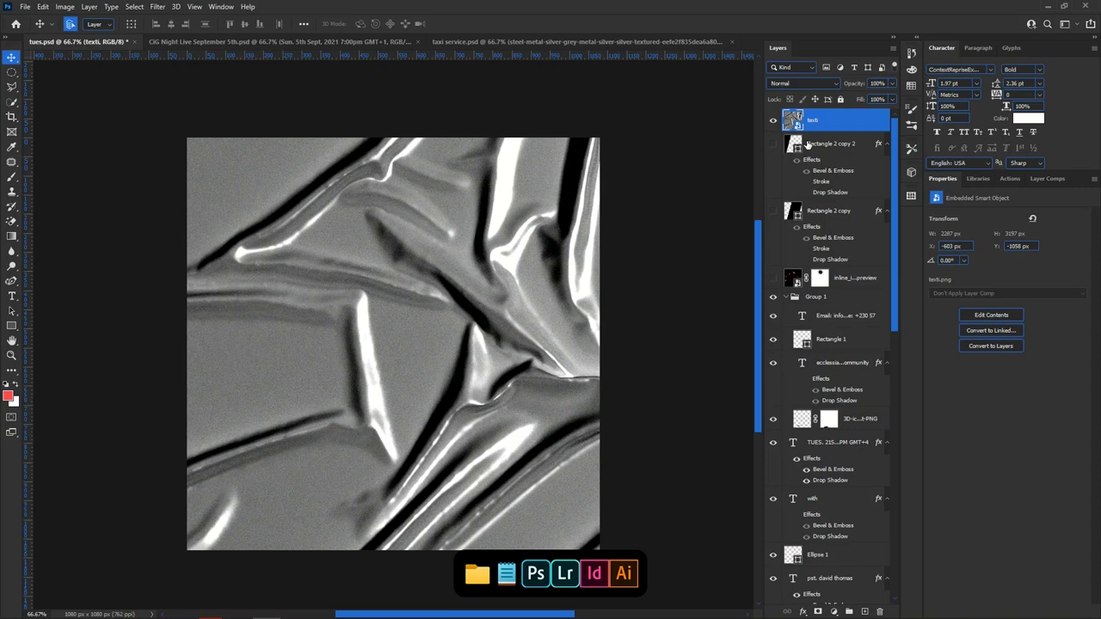
pyautogui.rightClick(856, 125)
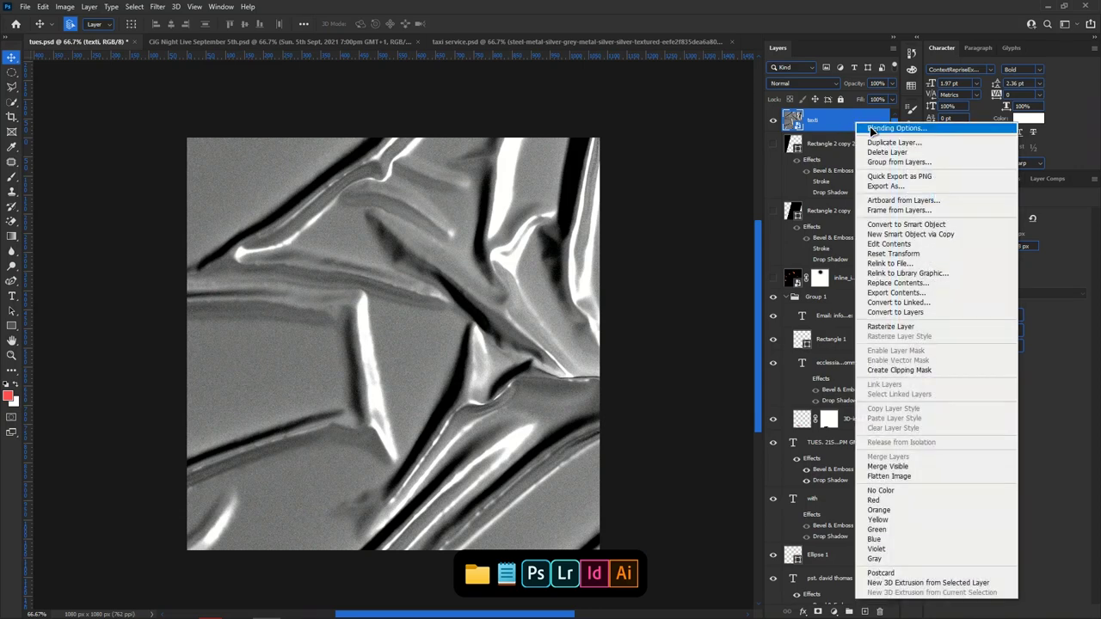
# Open texti's Blending Options and Alt-split the Underlying Layer black slider to reveal the flyer.
pyautogui.click(870, 129)
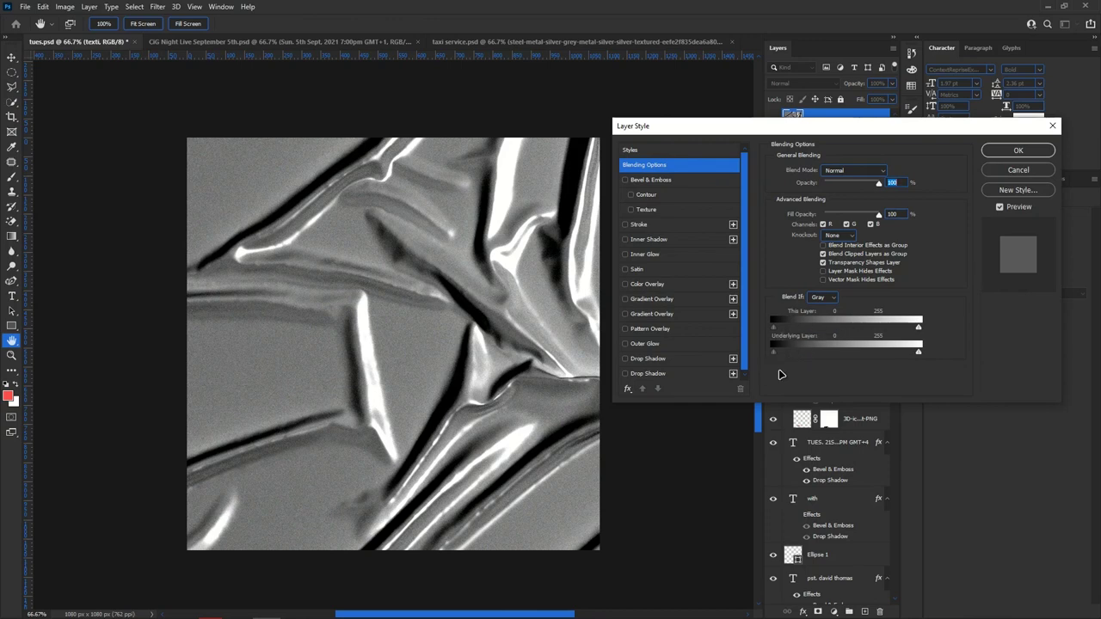
pyautogui.press('alt')
pyautogui.moveTo(776, 356)
pyautogui.mouseDown()
pyautogui.moveTo(931, 348)
pyautogui.moveTo(774, 353)
pyautogui.mouseUp()
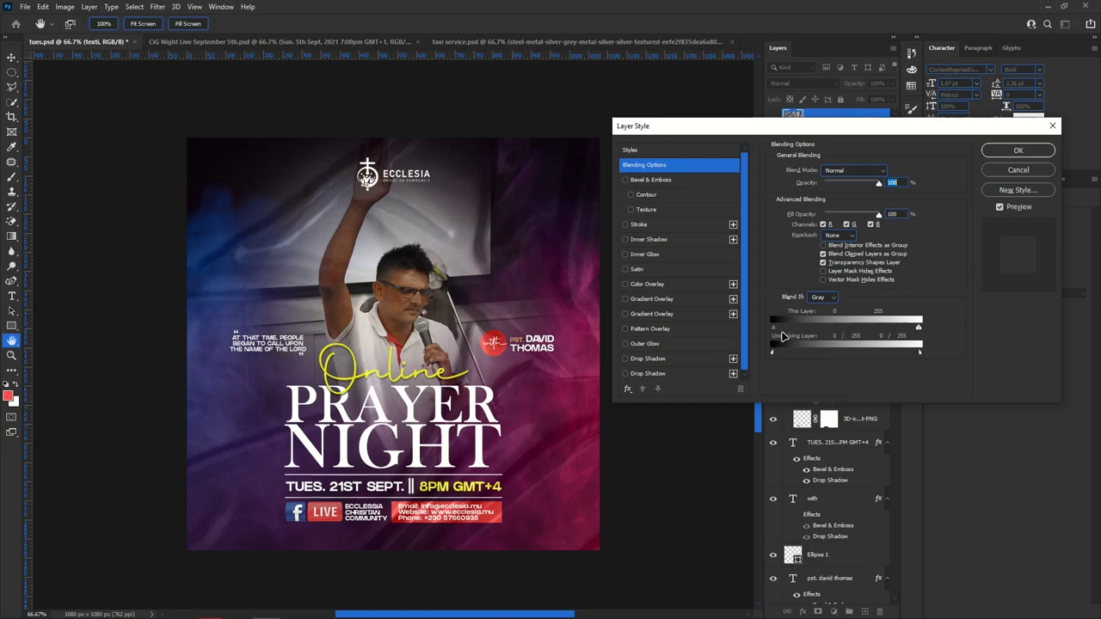
# Alt-split the texti layer's own black and white Blend If sliders to feather its tones.
pyautogui.press('alt')
pyautogui.moveTo(777, 329); pyautogui.dragTo(922, 342)
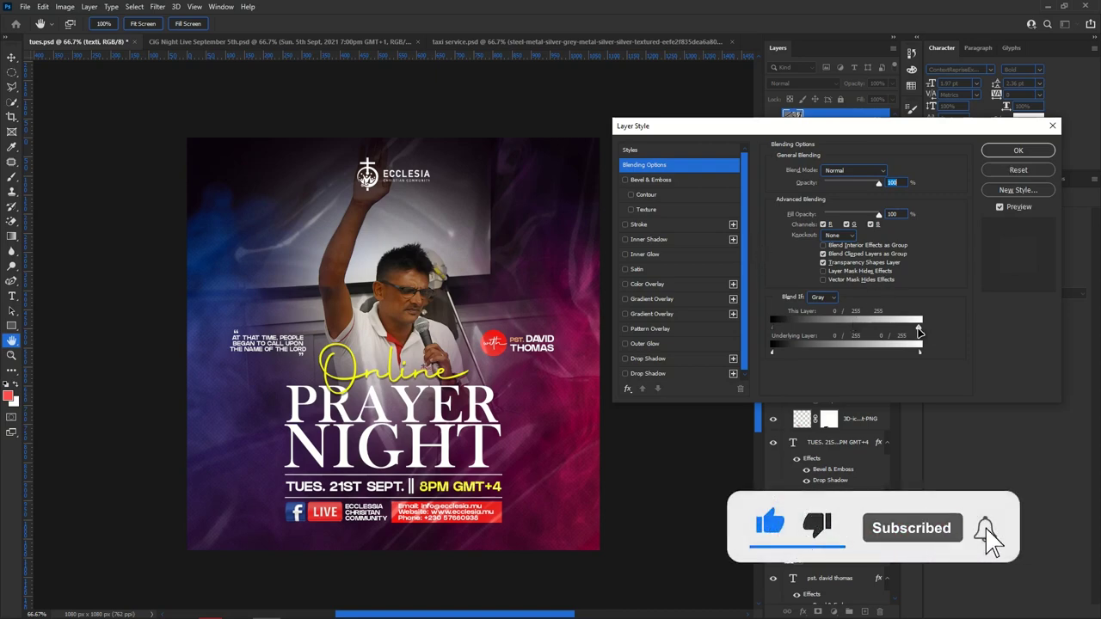
pyautogui.moveTo(918, 328)
pyautogui.mouseDown()
pyautogui.moveTo(708, 336)
pyautogui.moveTo(927, 327)
pyautogui.mouseUp()
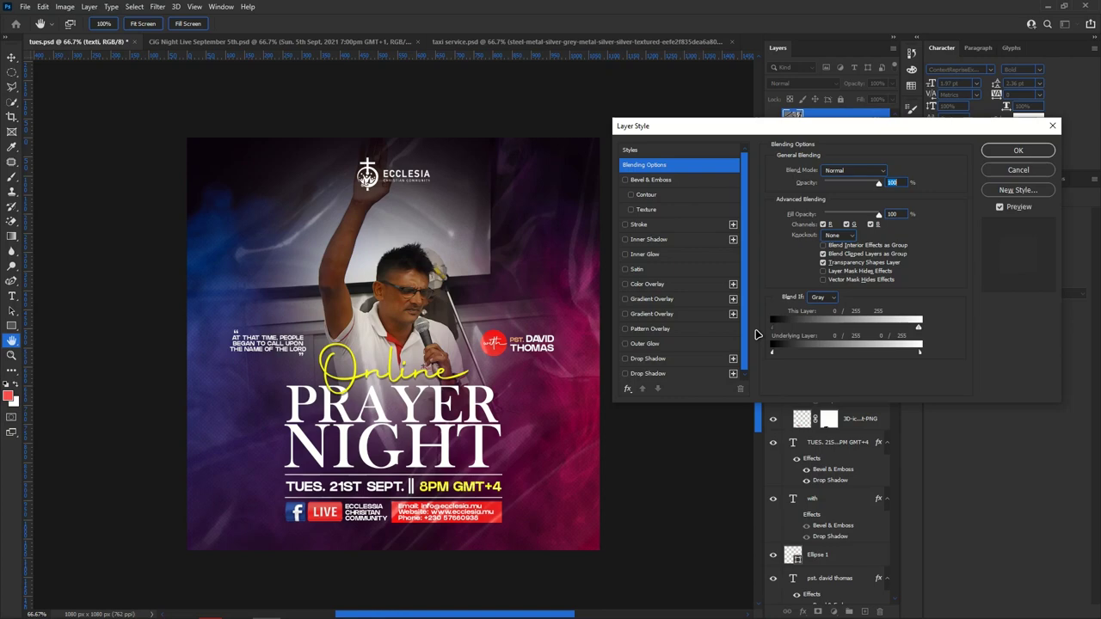
# Cancel the Blend If changes, set texti to Overlay mode, and lower its fill to 17%.
pyautogui.click(1017, 170)
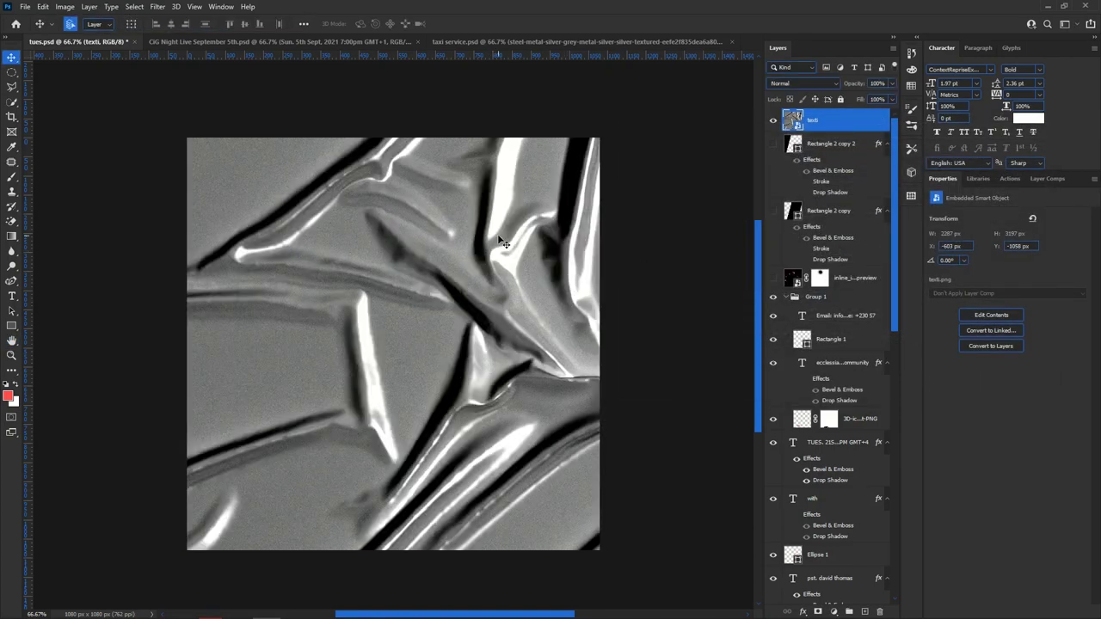
pyautogui.click(821, 87)
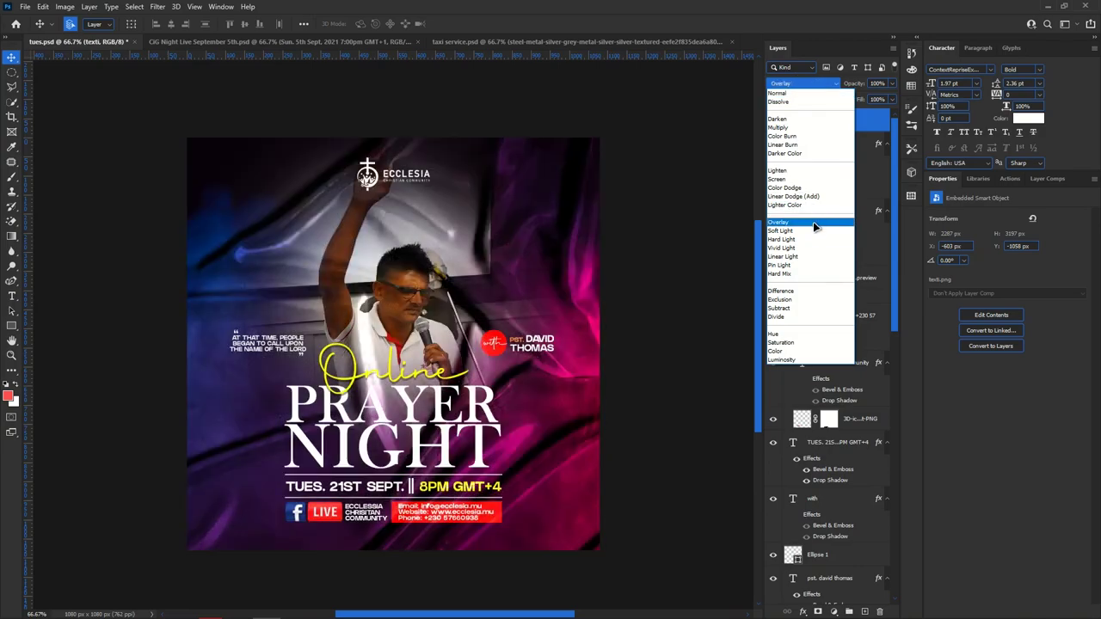
pyautogui.click(813, 223)
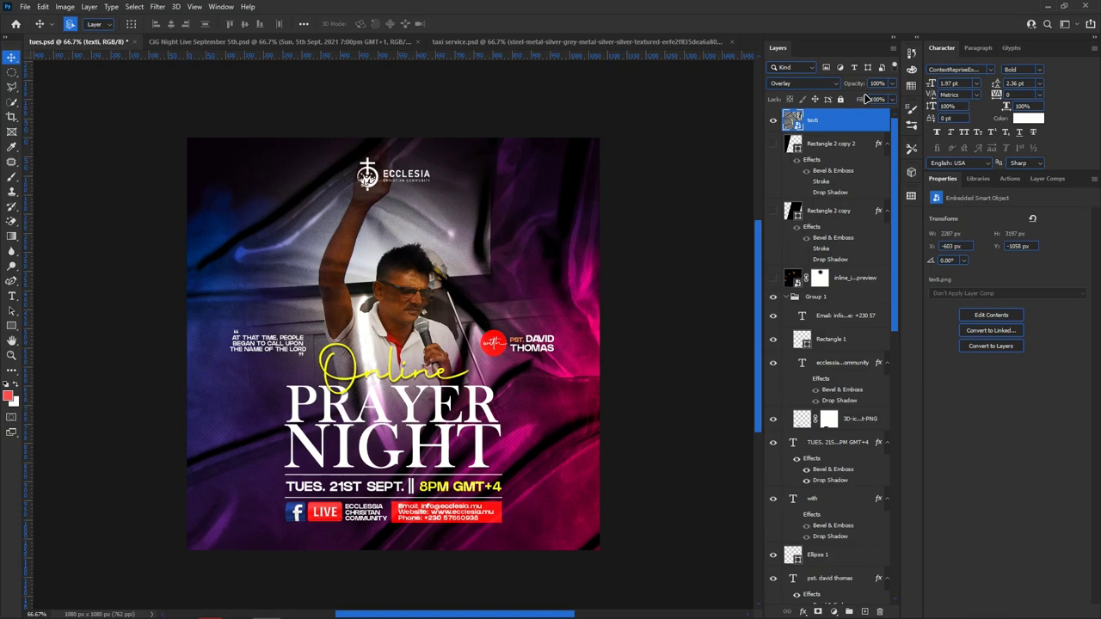
pyautogui.moveTo(864, 100)
pyautogui.mouseDown()
pyautogui.moveTo(839, 100)
pyautogui.moveTo(863, 101)
pyautogui.mouseUp()
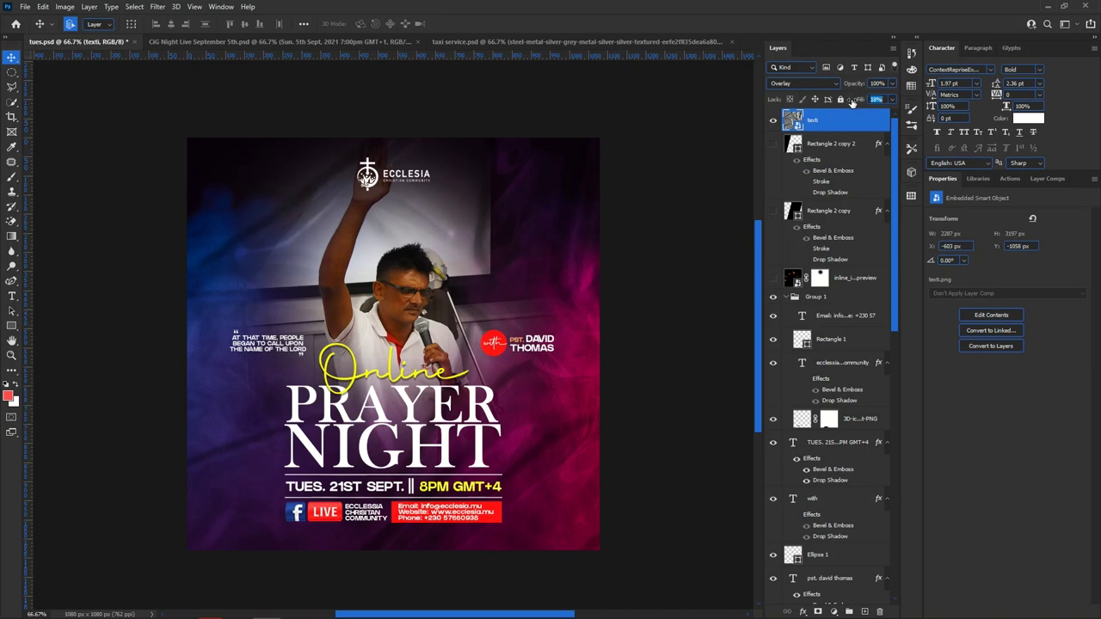
pyautogui.moveTo(851, 101); pyautogui.dragTo(844, 103)
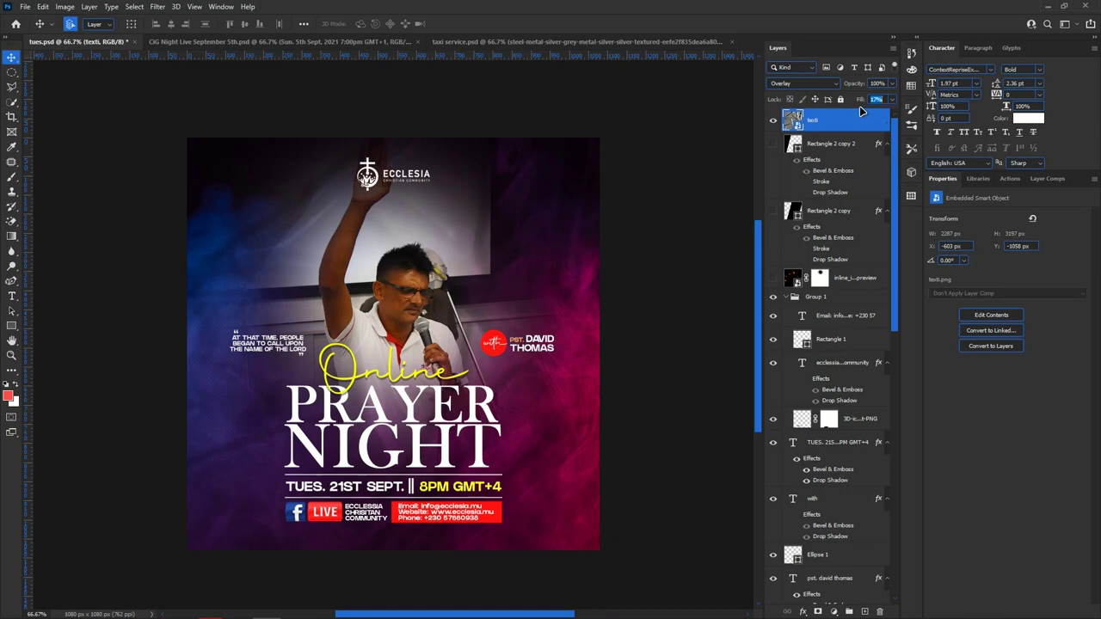
# Set texti's fill to 84% and compare other blend modes, keeping Overlay.
pyautogui.write('84')
pyautogui.press('Return')
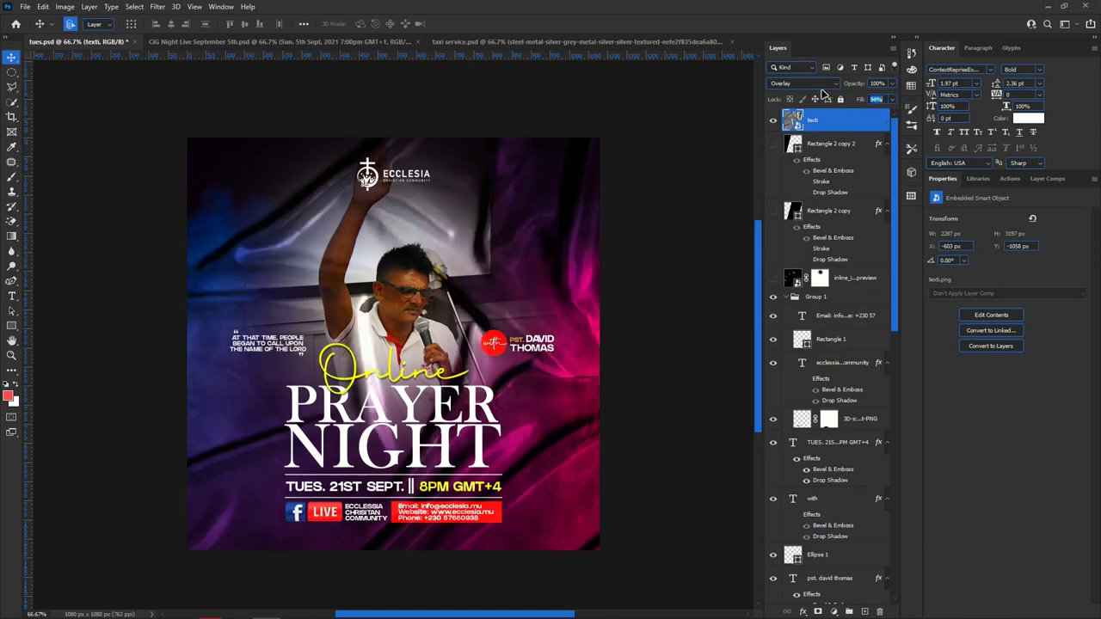
pyautogui.click(814, 86)
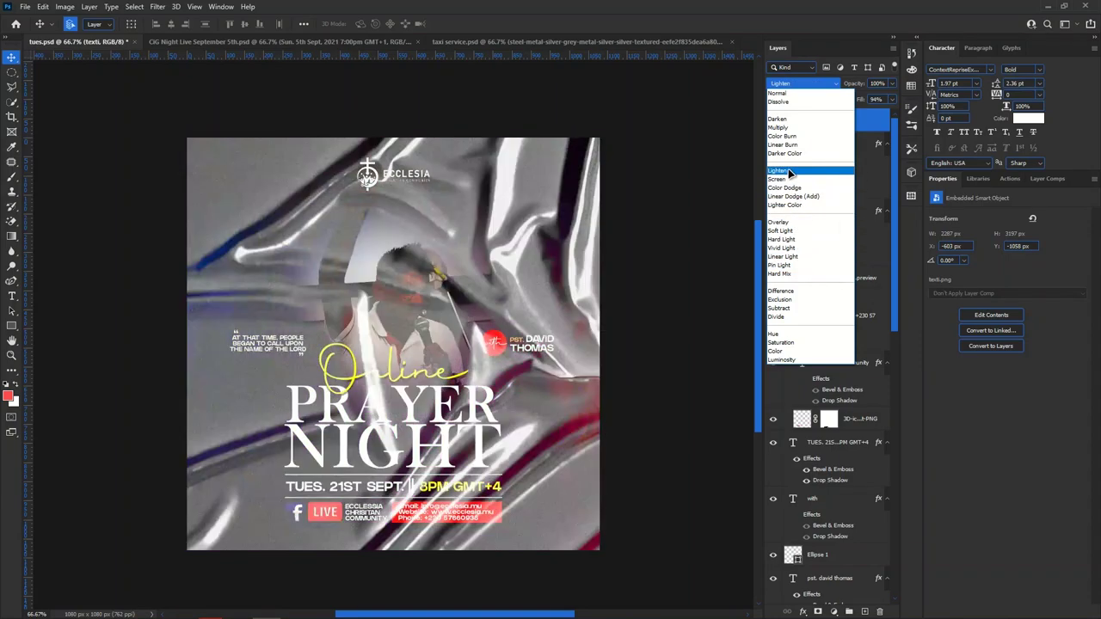
pyautogui.click(495, 217)
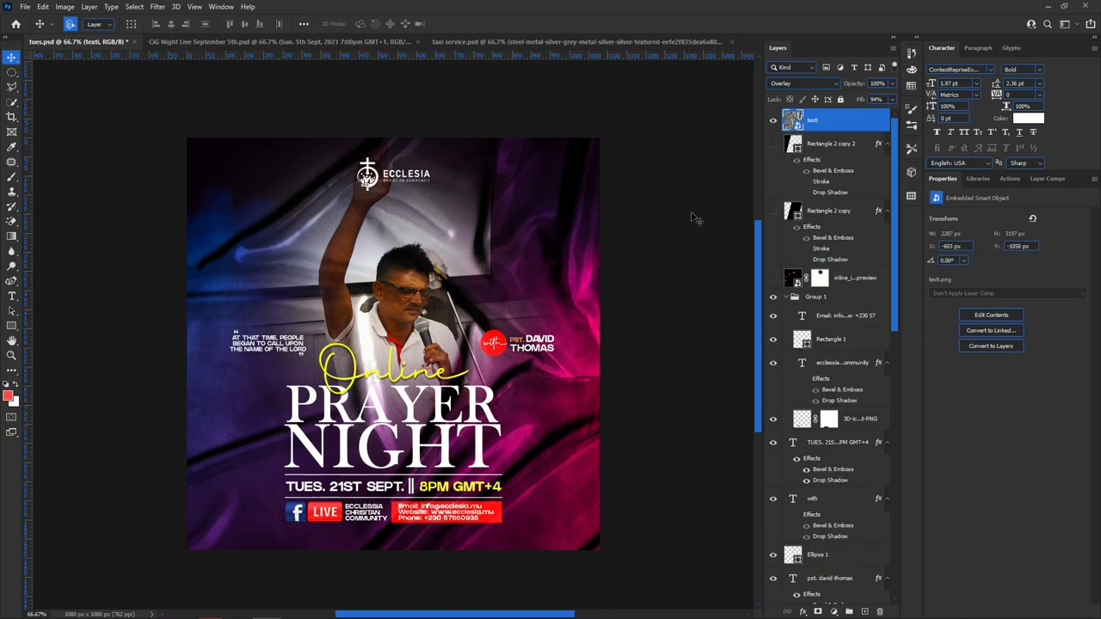
pyautogui.click(821, 86)
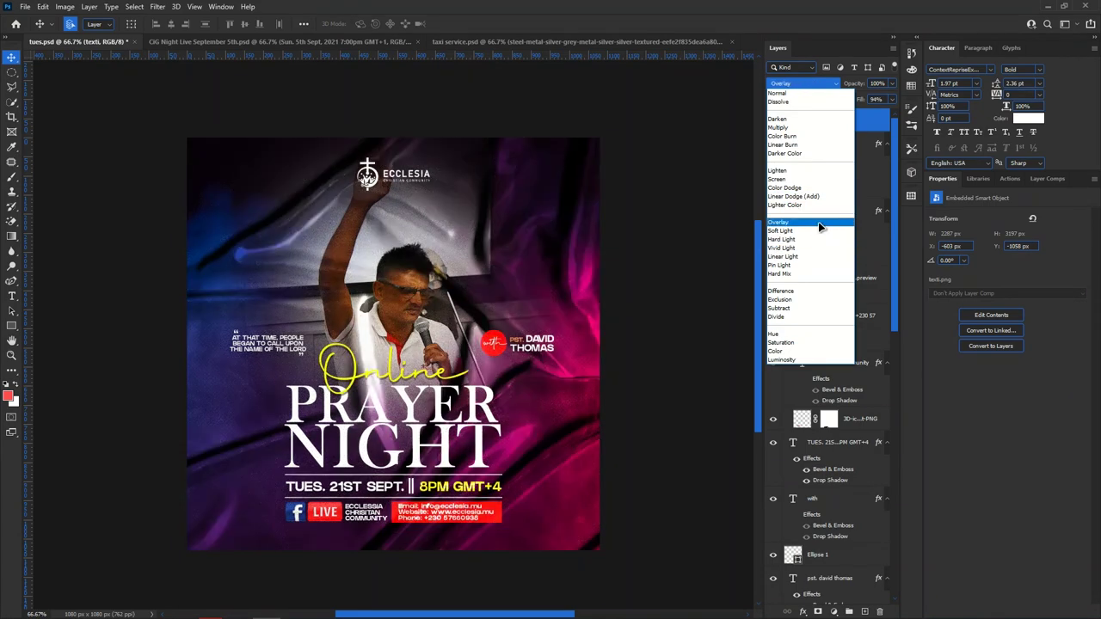
pyautogui.click(820, 227)
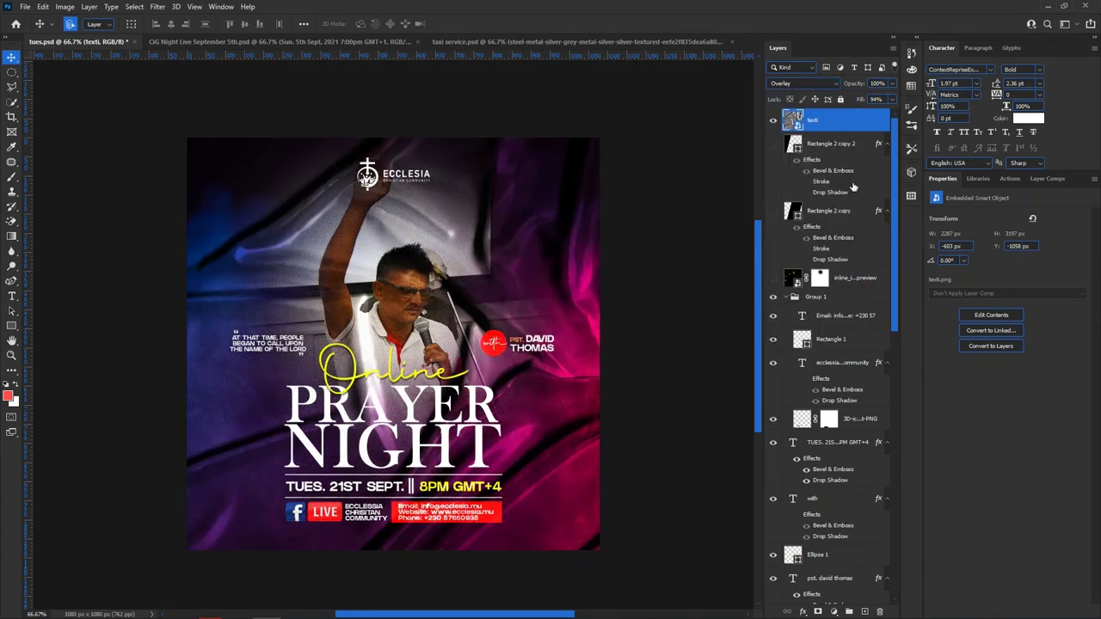
# Scrub texti's fill down, recheck the blend modes keeping Overlay, then switch to the CiG Night Live flyer.
pyautogui.moveTo(860, 101)
pyautogui.mouseDown()
pyautogui.moveTo(803, 102)
pyautogui.moveTo(862, 101)
pyautogui.mouseUp()
pyautogui.click(875, 99)
pyautogui.click(801, 83)
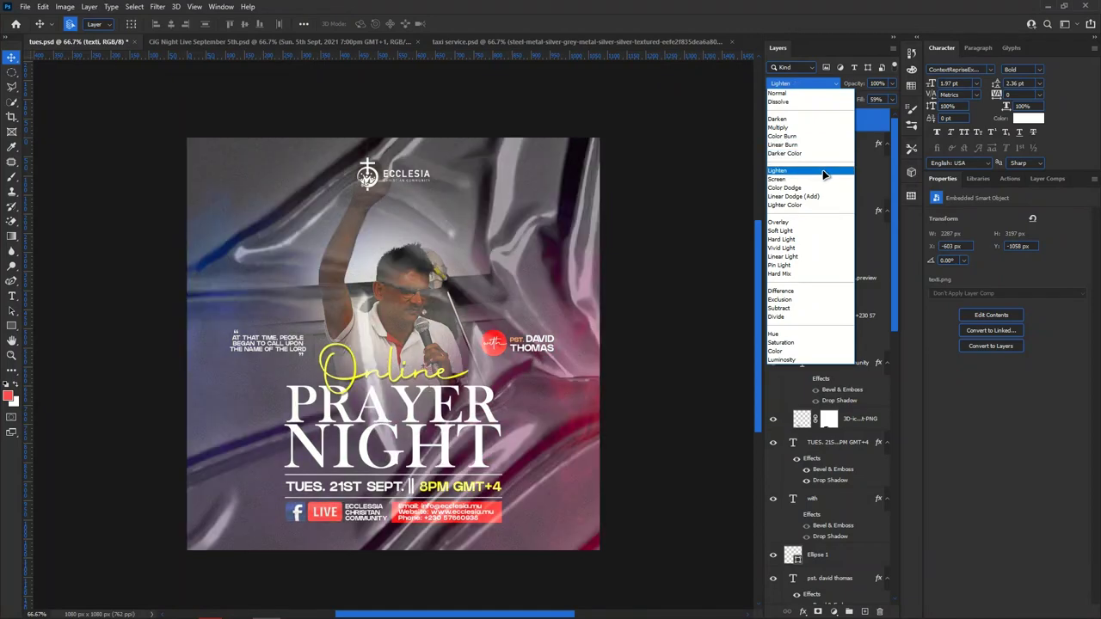
pyautogui.click(566, 220)
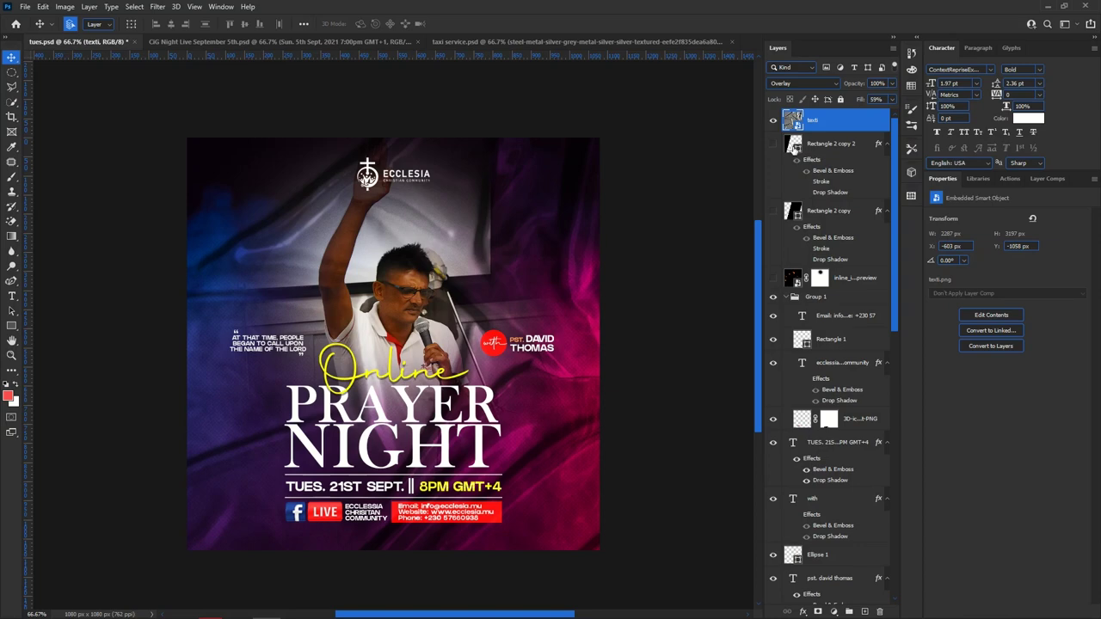
pyautogui.click(329, 42)
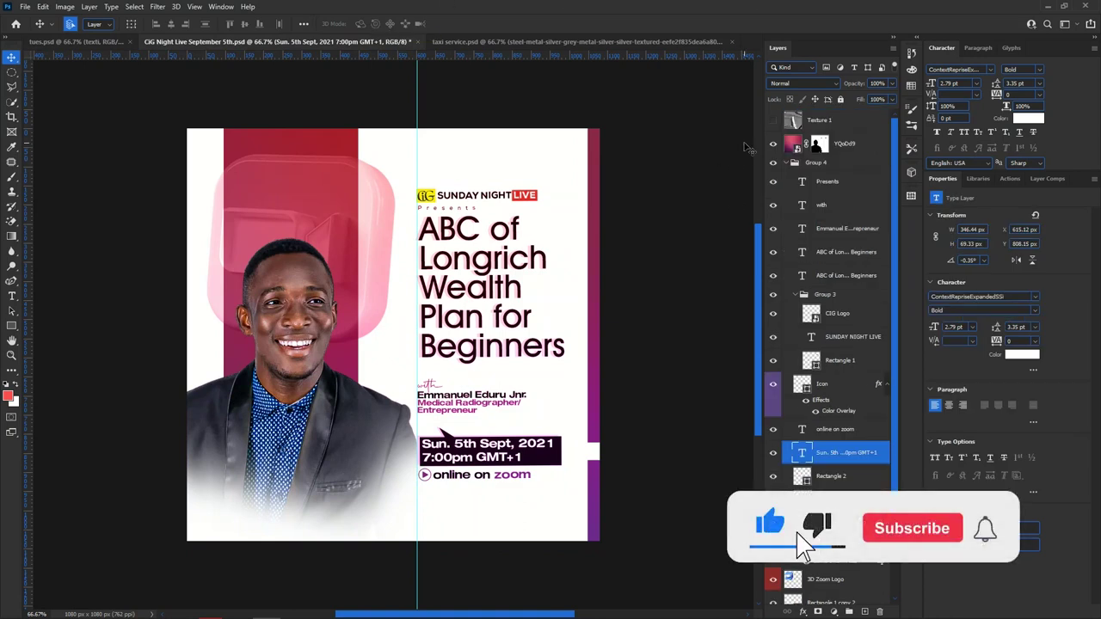
# Show and duplicate Texture 1, hide the original, and set the copy to Normal at 100% fill.
pyautogui.click(822, 121)
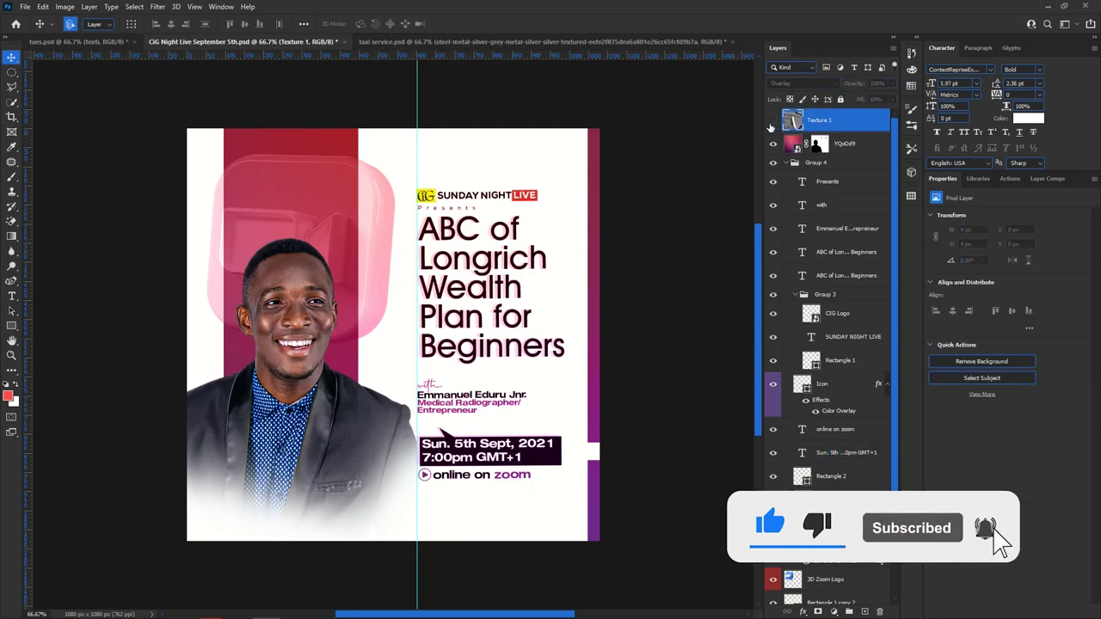
pyautogui.click(773, 122)
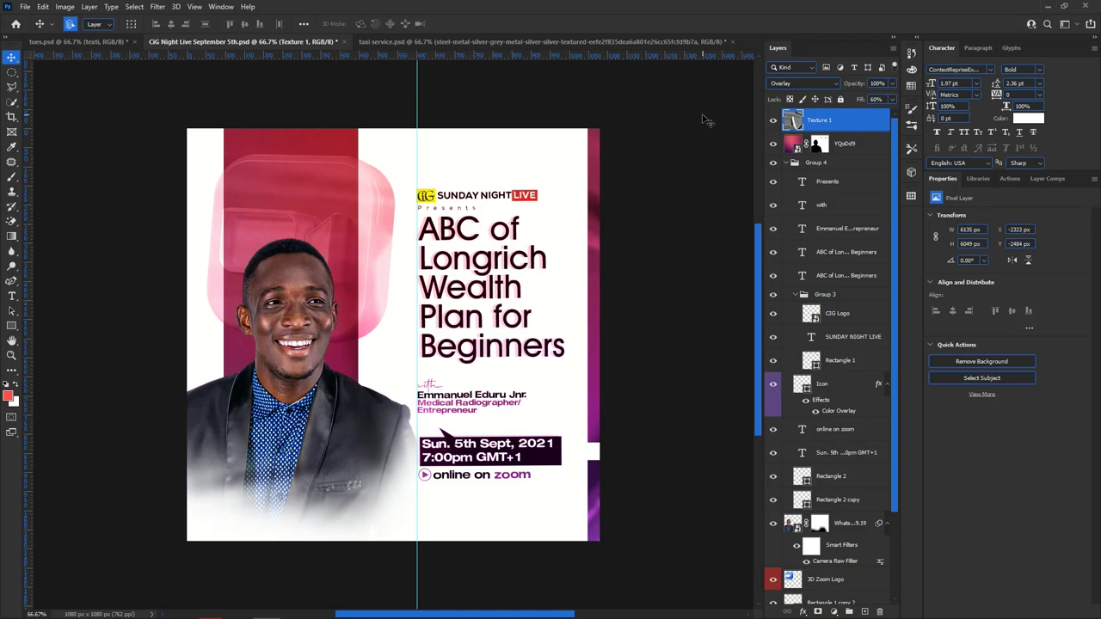
pyautogui.press('ctrl')
pyautogui.hotkey('ctrl', 'j')
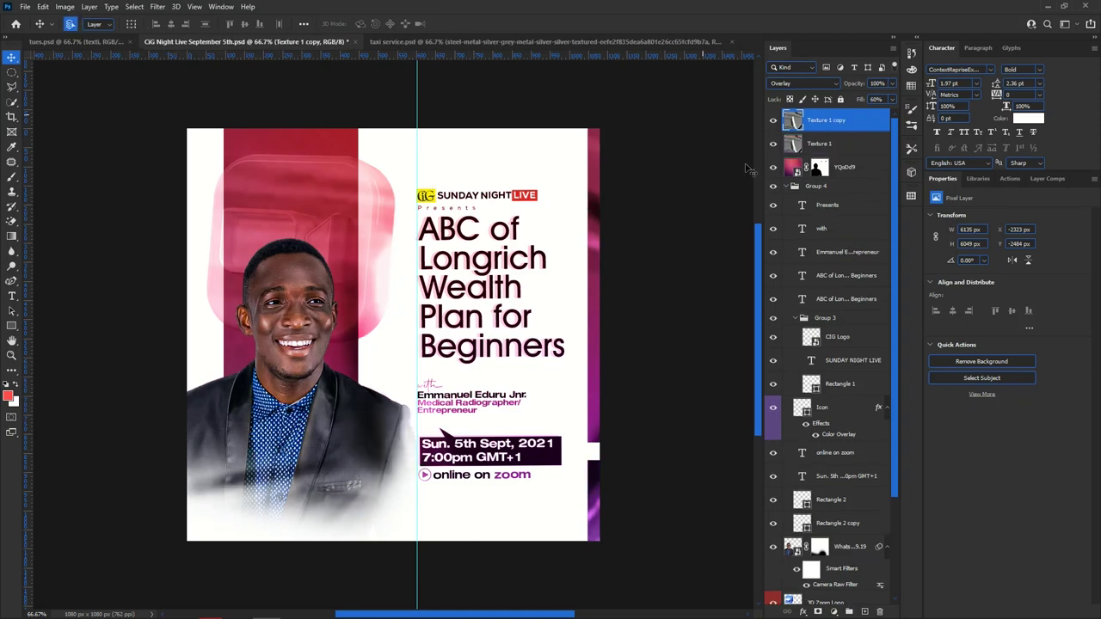
pyautogui.click(773, 144)
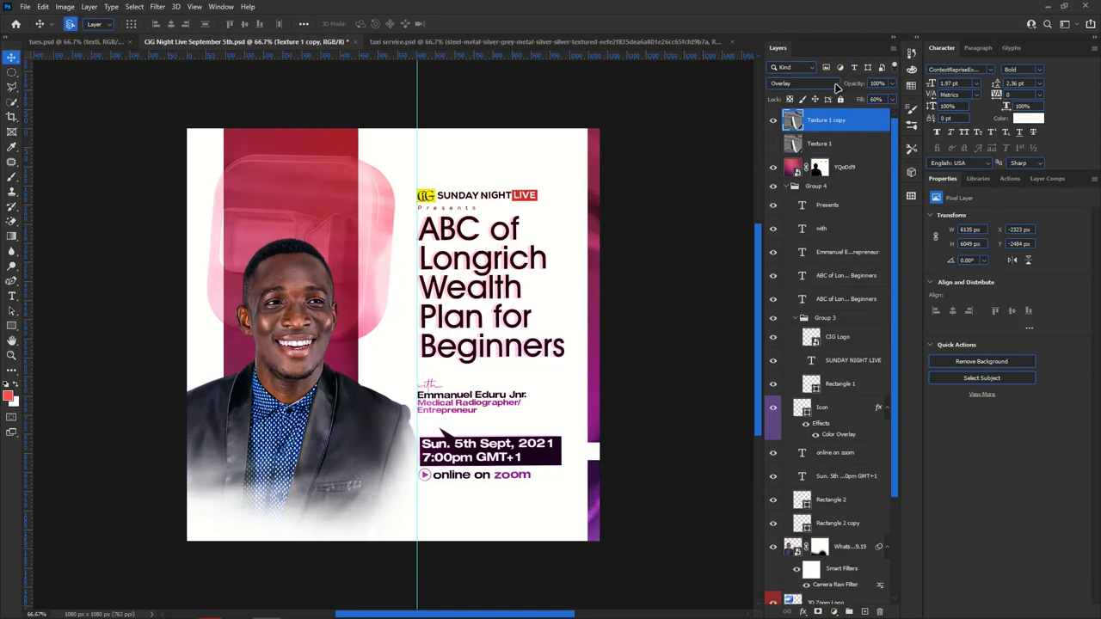
pyautogui.click(837, 83)
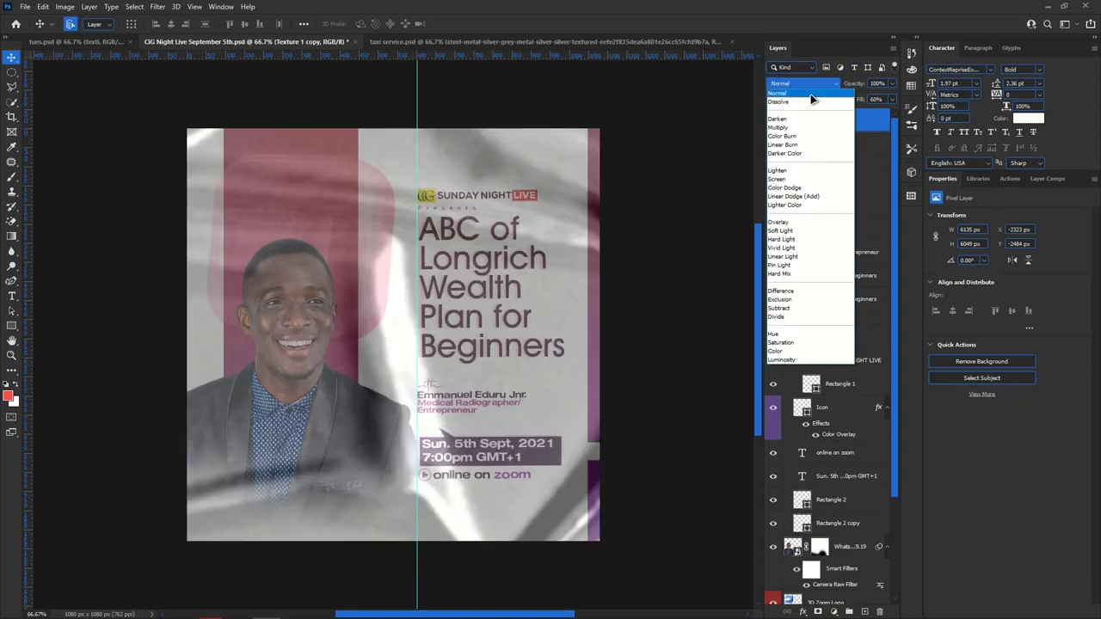
pyautogui.click(813, 99)
pyautogui.moveTo(860, 100); pyautogui.dragTo(930, 116)
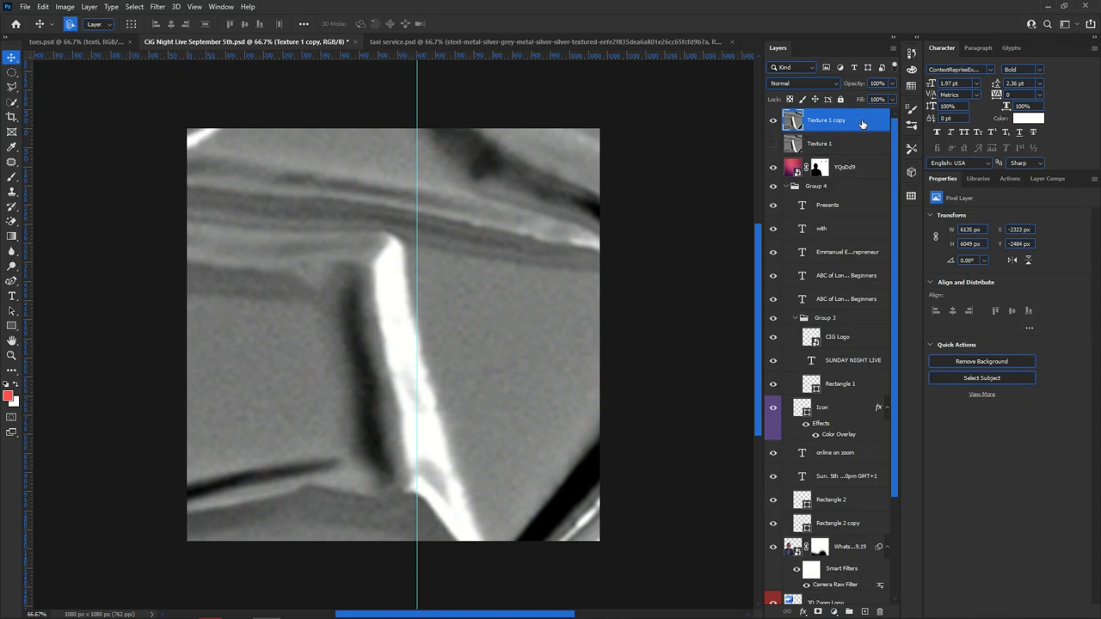
# Try split Blend If sliders on the Texture 1 copy, then cancel the Layer Style changes.
pyautogui.doubleClick(861, 121)
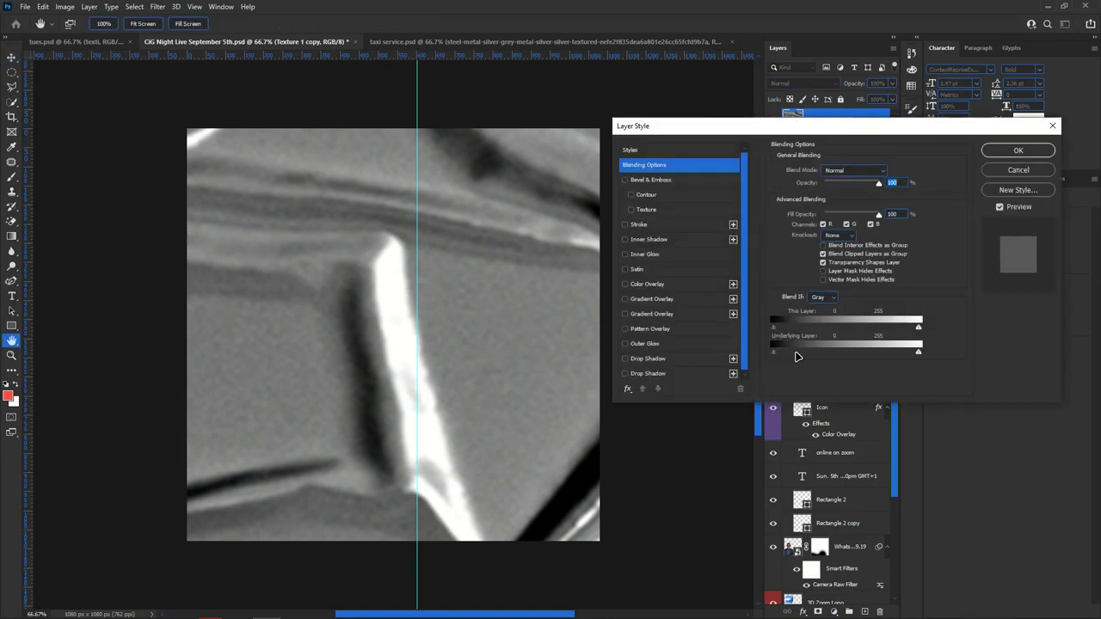
pyautogui.press('alt')
pyautogui.moveTo(774, 352); pyautogui.dragTo(975, 321)
pyautogui.moveTo(918, 352); pyautogui.dragTo(933, 326)
pyautogui.press('alt')
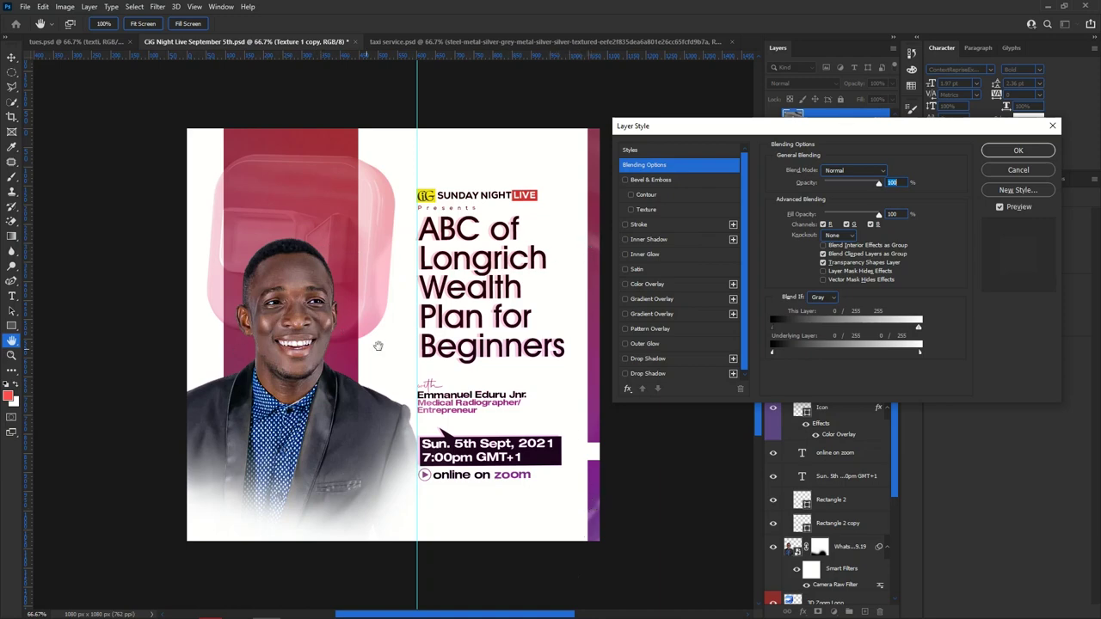
pyautogui.moveTo(835, 330); pyautogui.dragTo(992, 335)
pyautogui.moveTo(910, 336)
pyautogui.mouseDown()
pyautogui.moveTo(894, 331)
pyautogui.moveTo(923, 332)
pyautogui.mouseUp()
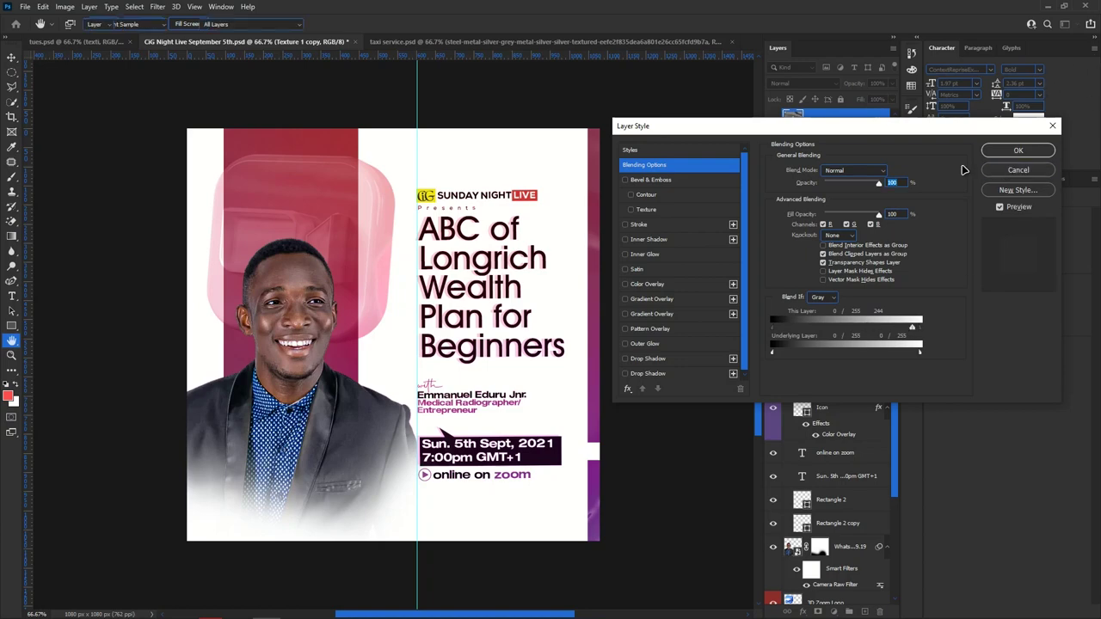
pyautogui.click(1015, 170)
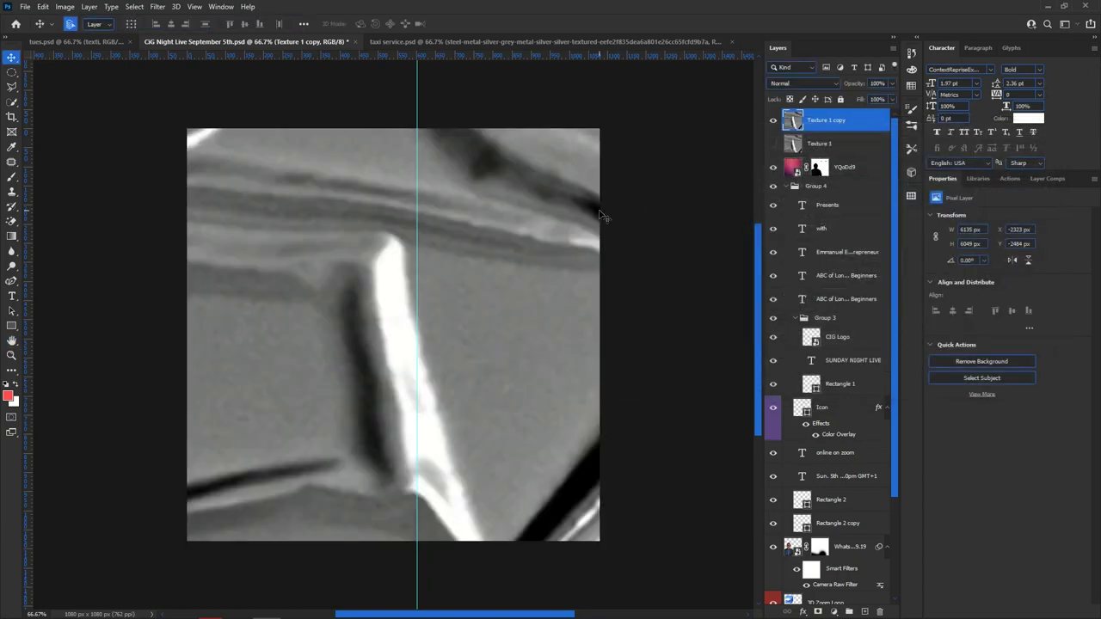
# Set Texture 1 copy to Overlay blend mode at 35% fill.
pyautogui.click(810, 84)
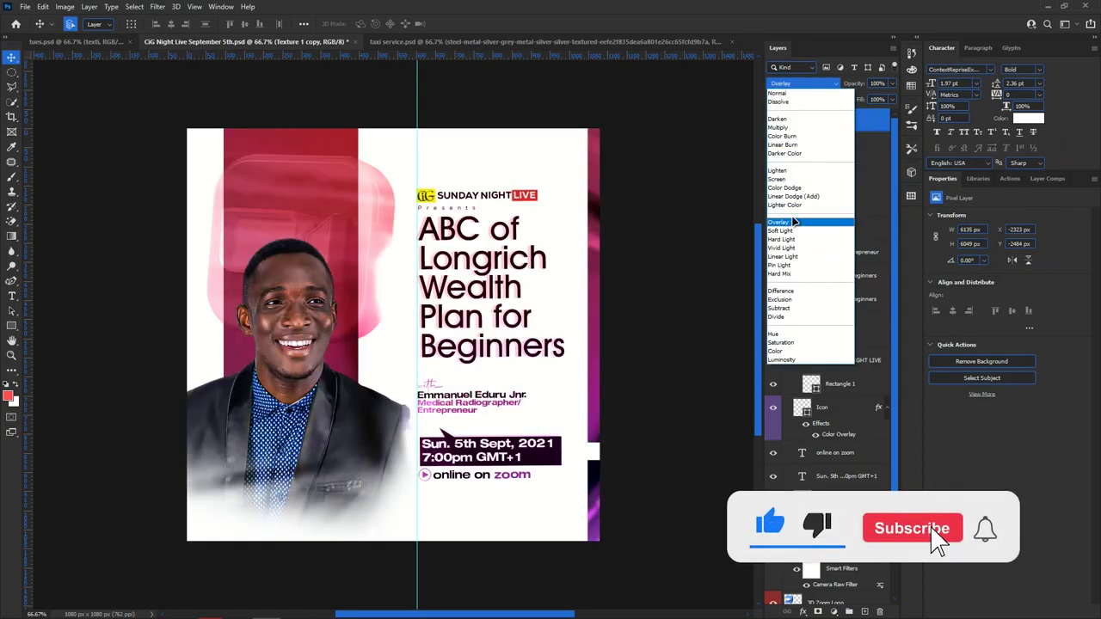
pyautogui.click(777, 222)
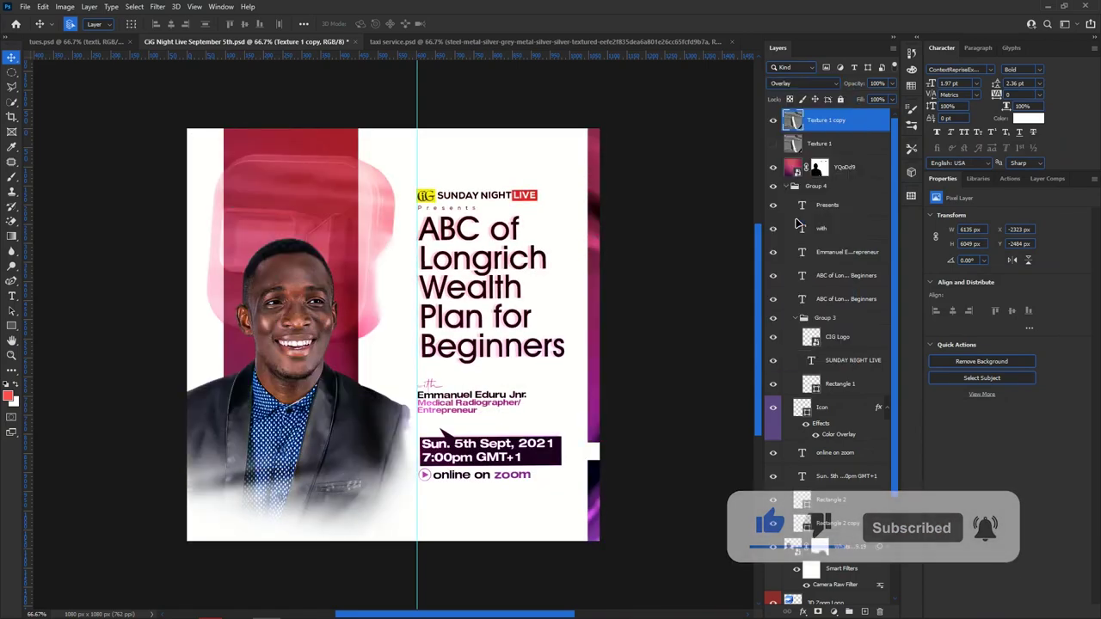
pyautogui.moveTo(858, 100); pyautogui.dragTo(848, 107)
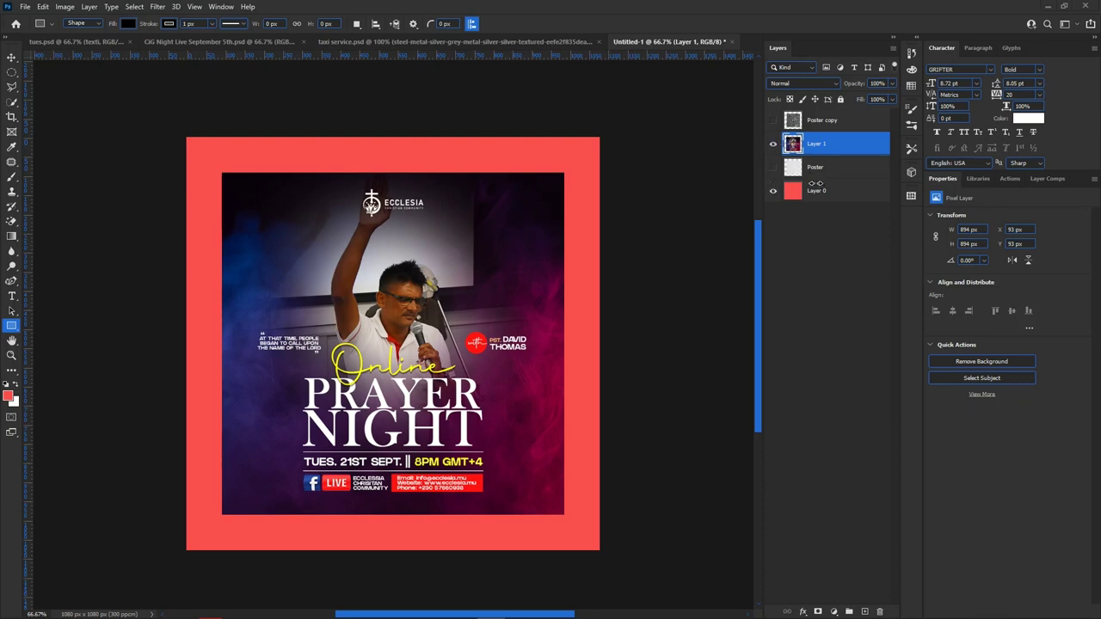
# Show the Poster layer and clip the flyer photo Layer 1 to its torn shape.
pyautogui.click(819, 166)
pyautogui.click(832, 123)
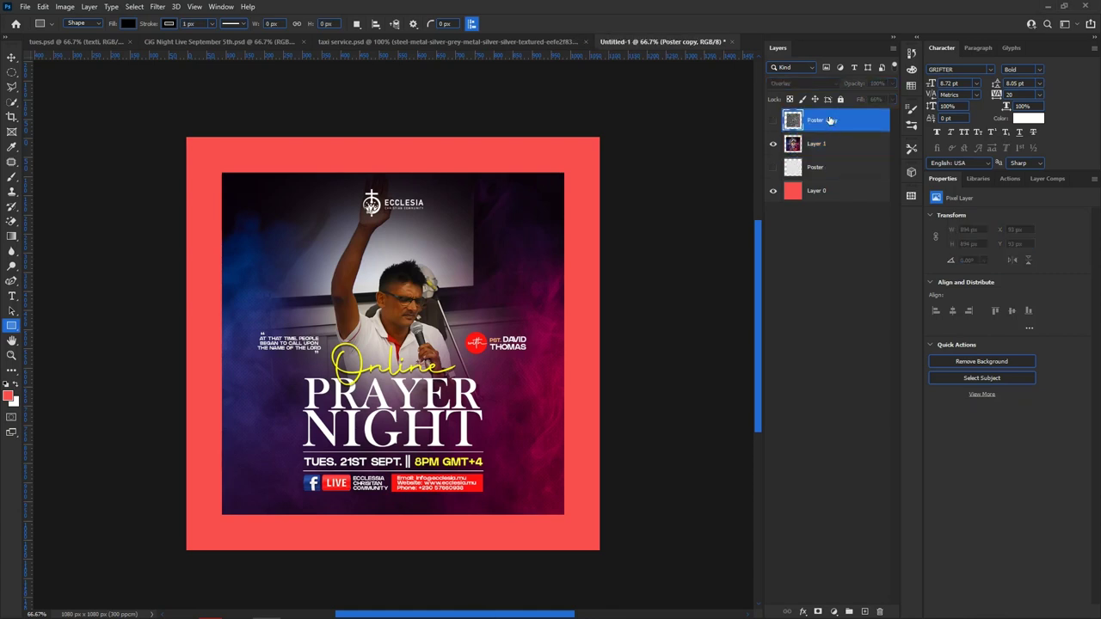
pyautogui.click(773, 168)
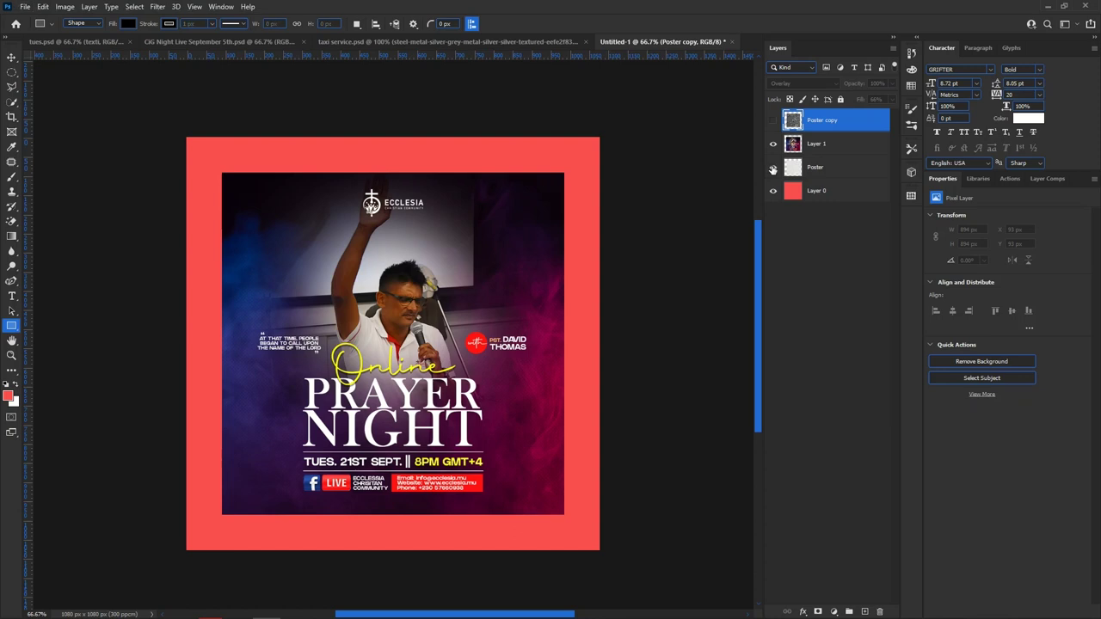
pyautogui.moveTo(821, 170); pyautogui.dragTo(834, 151)
pyautogui.keyDown('alt'); pyautogui.click(835, 151); pyautogui.keyUp('alt')
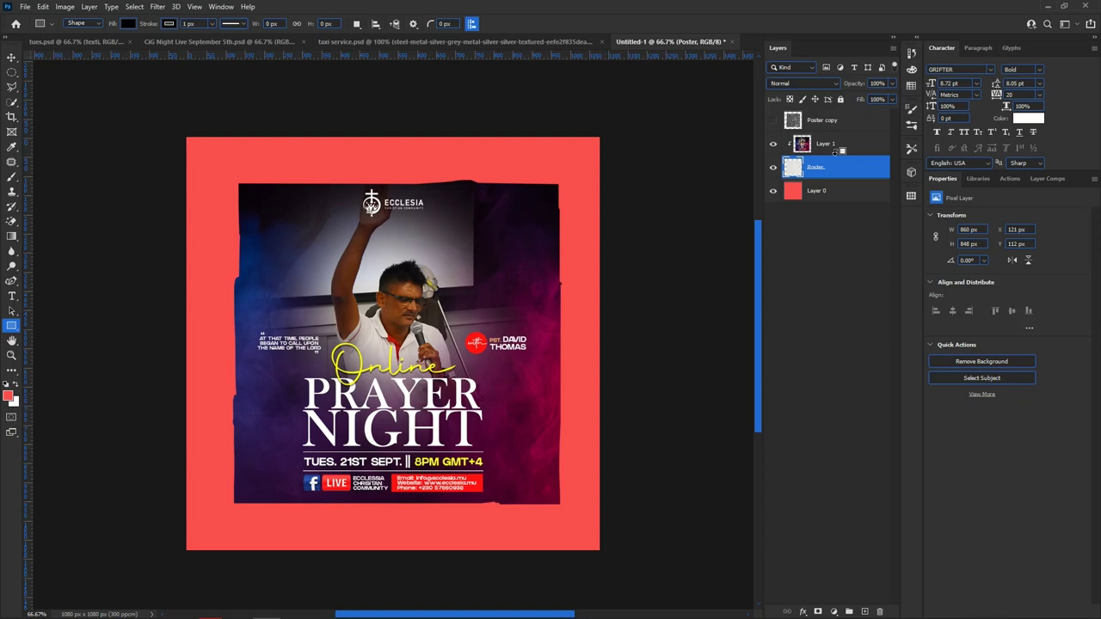
# Show the crumpled-paper Poster copy at 61% fill and open the Poster layer's styles.
pyautogui.click(772, 121)
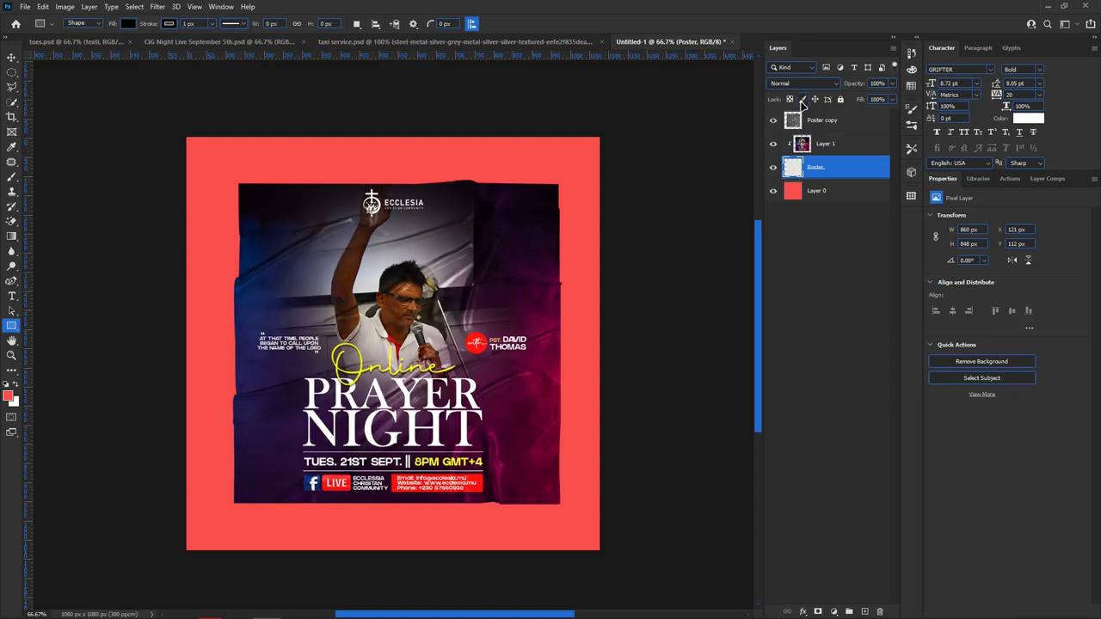
pyautogui.click(847, 143)
pyautogui.click(848, 120)
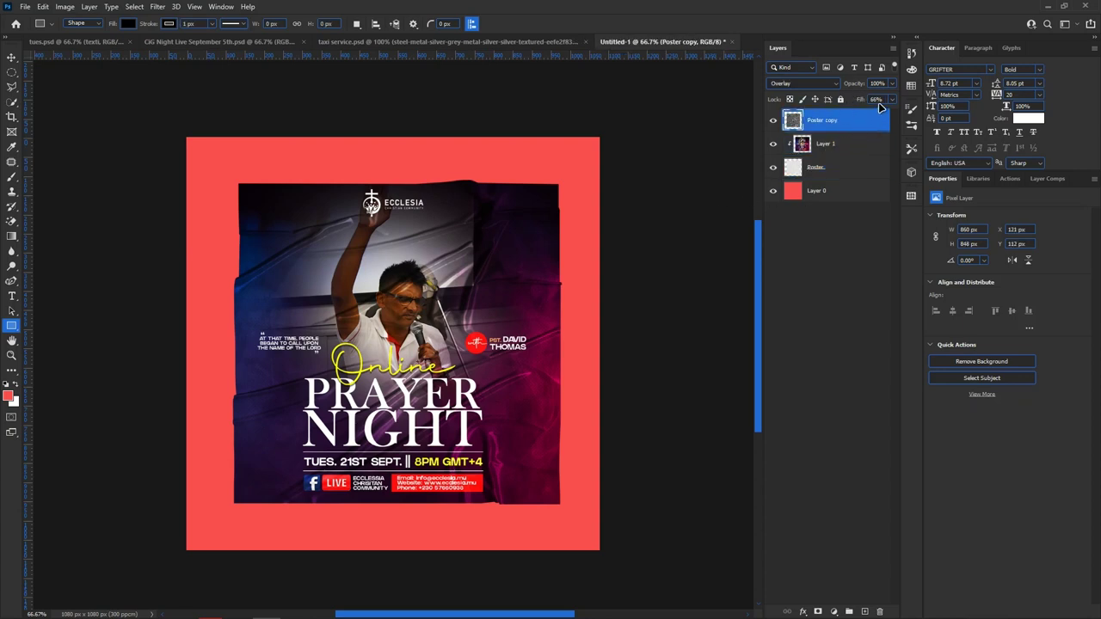
pyautogui.moveTo(863, 102); pyautogui.dragTo(856, 103)
pyautogui.click(824, 172)
pyautogui.click(820, 190)
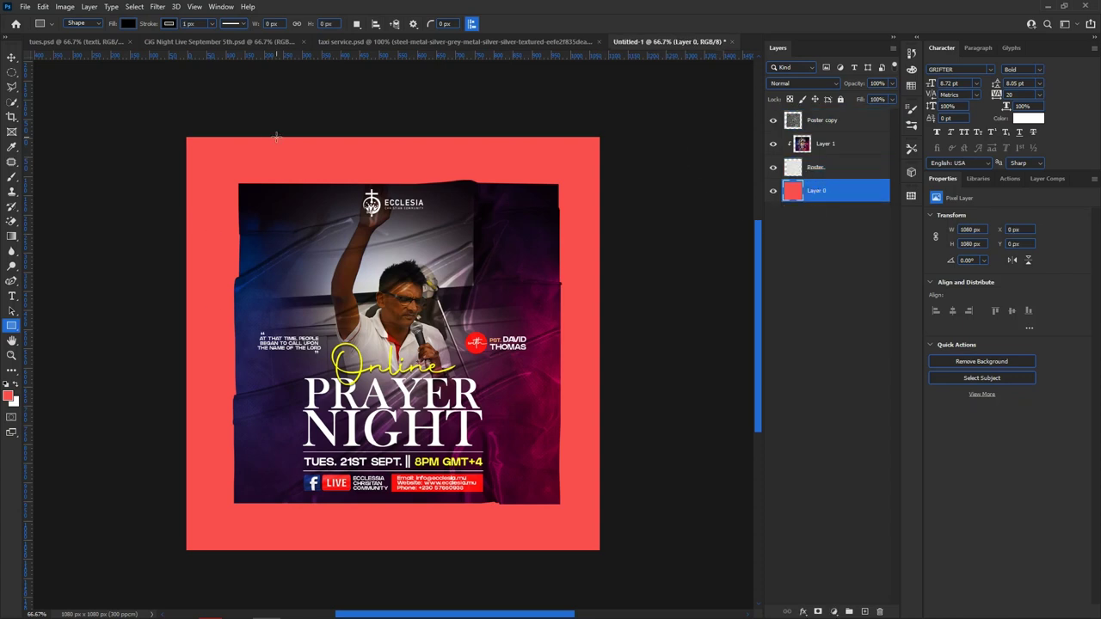
pyautogui.click(872, 171)
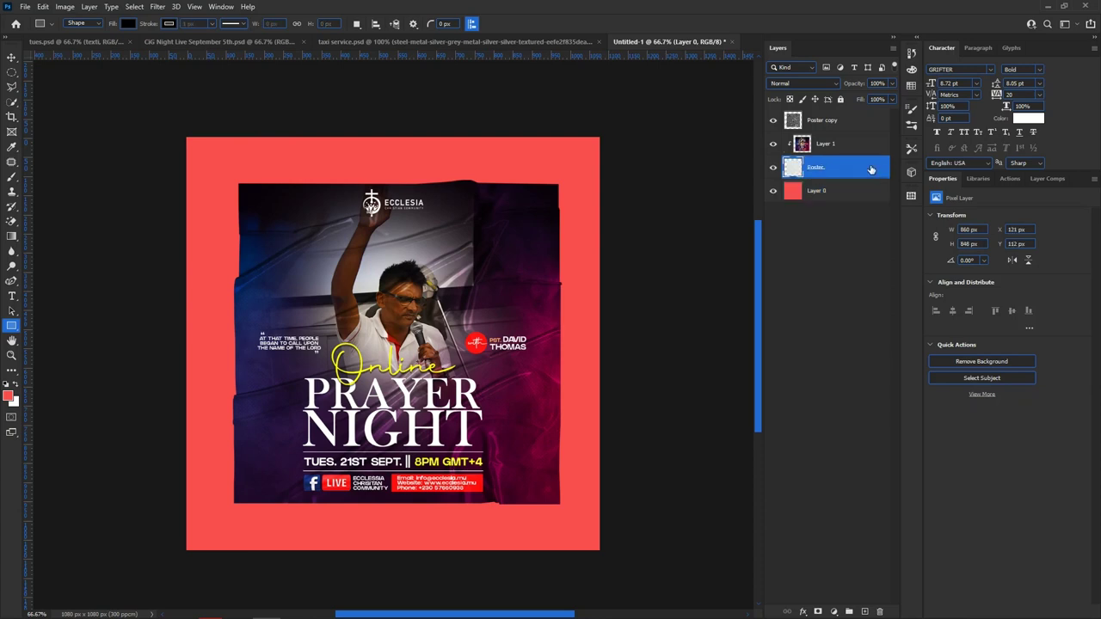
pyautogui.doubleClick(803, 343)
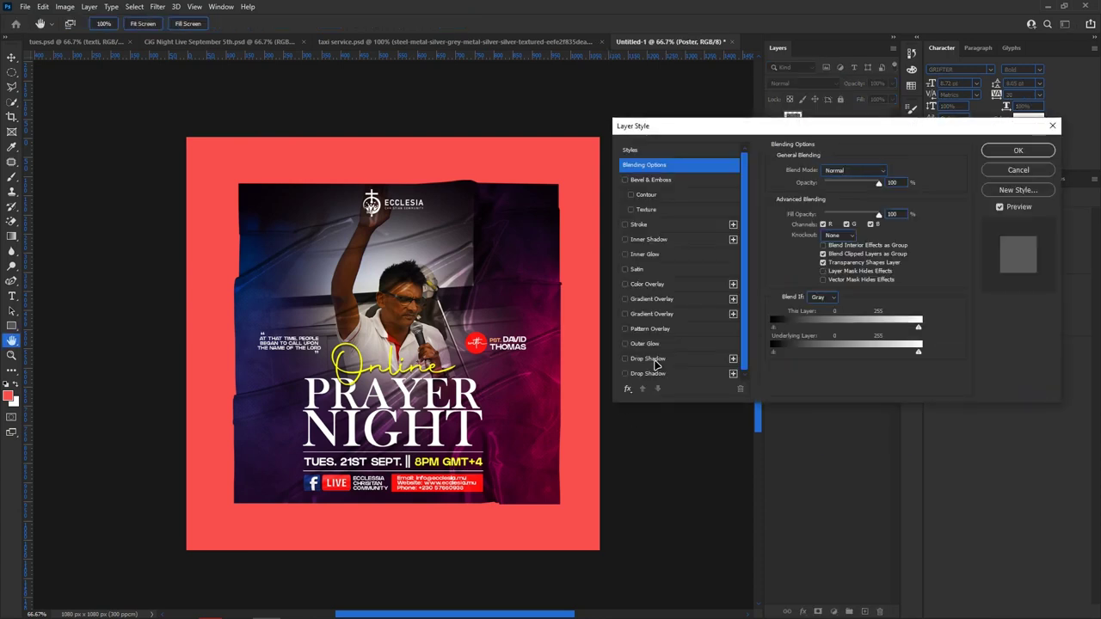
# Add a drop shadow to Poster: 50% opacity, 24 px distance, 24% spread, 32 px size.
pyautogui.click(670, 375)
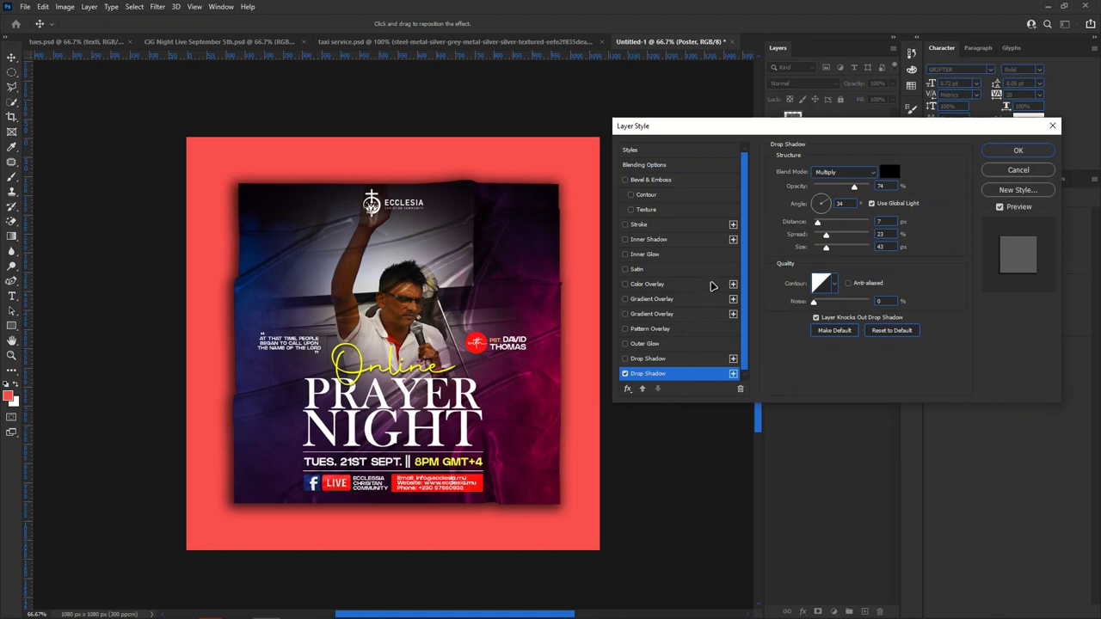
pyautogui.moveTo(854, 187)
pyautogui.mouseDown()
pyautogui.moveTo(823, 188)
pyautogui.moveTo(814, 238)
pyautogui.moveTo(834, 250)
pyautogui.moveTo(824, 248)
pyautogui.moveTo(846, 222)
pyautogui.moveTo(842, 191)
pyautogui.mouseUp()
pyautogui.click(828, 223)
pyautogui.click(828, 223)
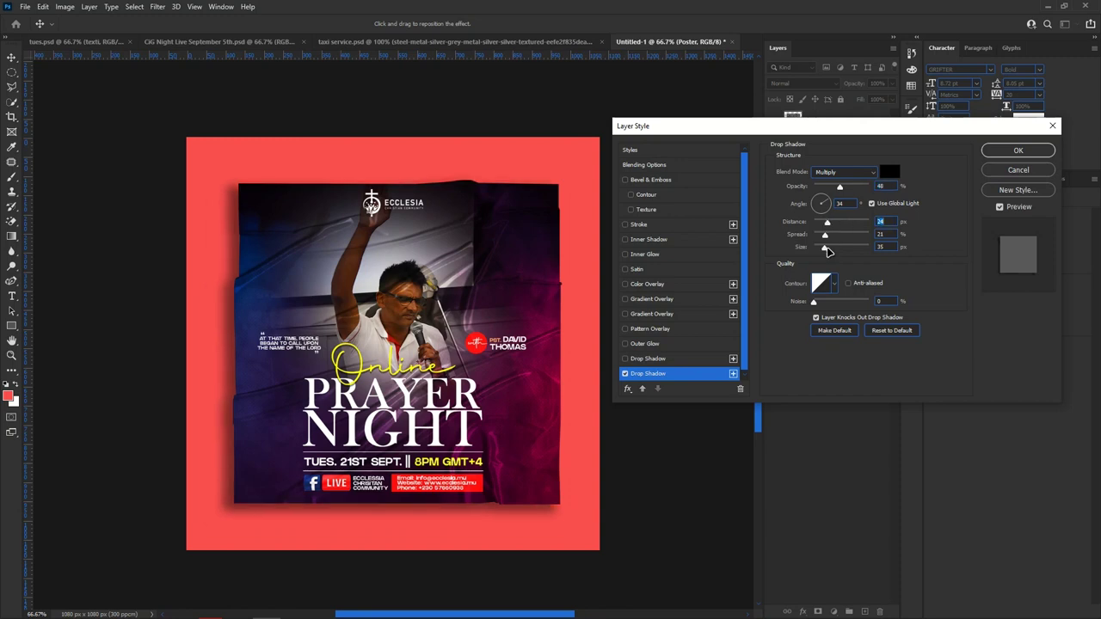
pyautogui.moveTo(825, 235)
pyautogui.mouseDown()
pyautogui.moveTo(841, 239)
pyautogui.moveTo(827, 246)
pyautogui.mouseUp()
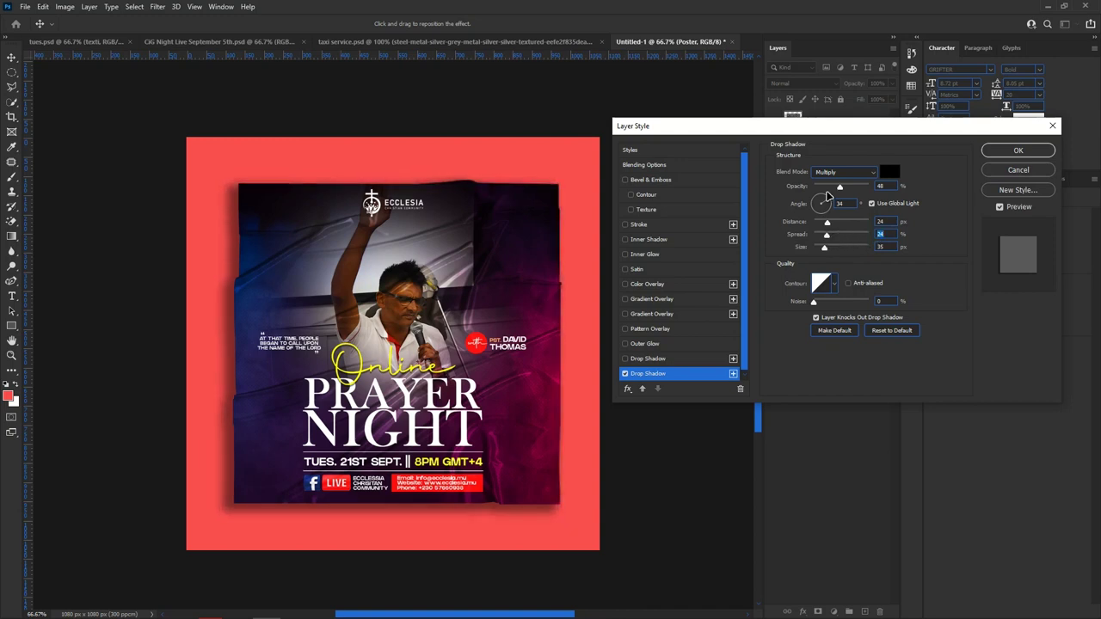
pyautogui.moveTo(847, 192); pyautogui.dragTo(854, 191)
pyautogui.moveTo(819, 251); pyautogui.dragTo(823, 249)
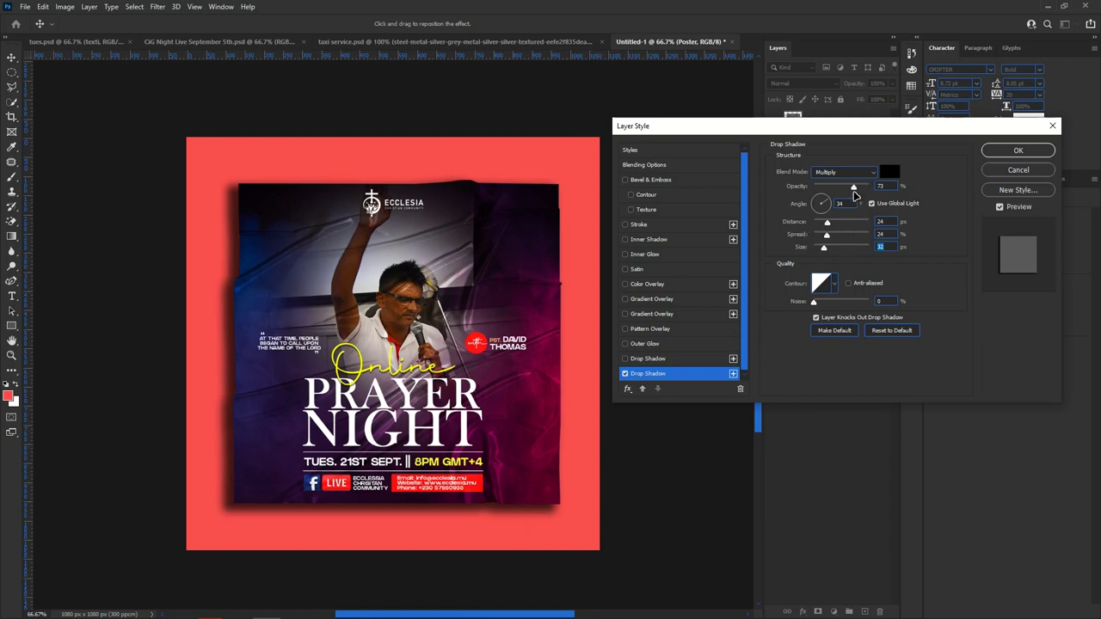
pyautogui.moveTo(824, 220); pyautogui.dragTo(827, 227)
pyautogui.moveTo(853, 187); pyautogui.dragTo(843, 189)
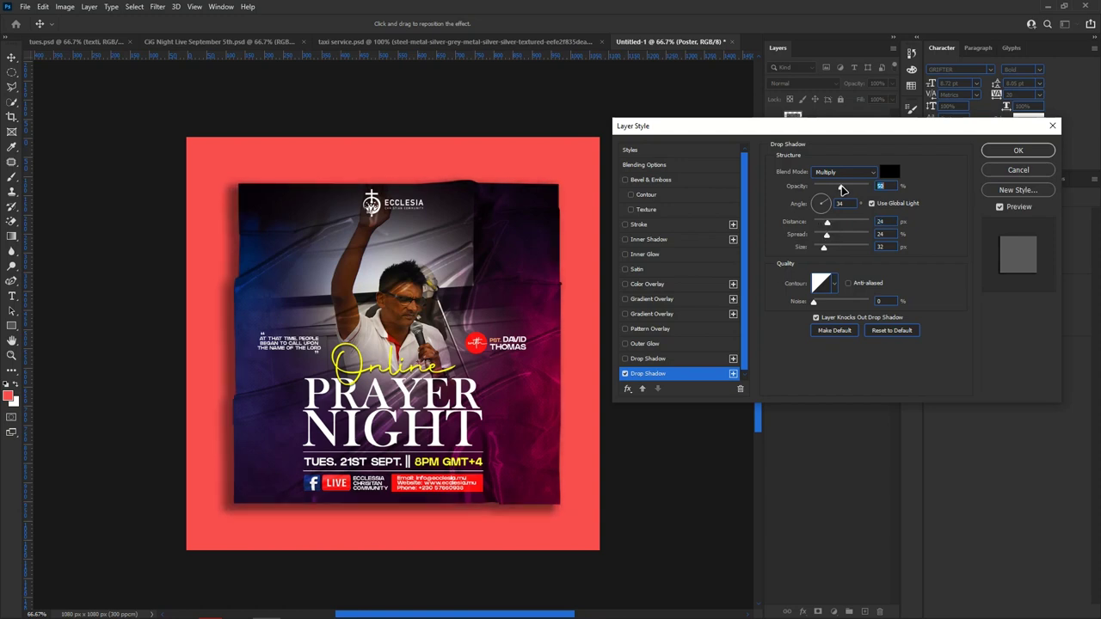
pyautogui.click(1019, 150)
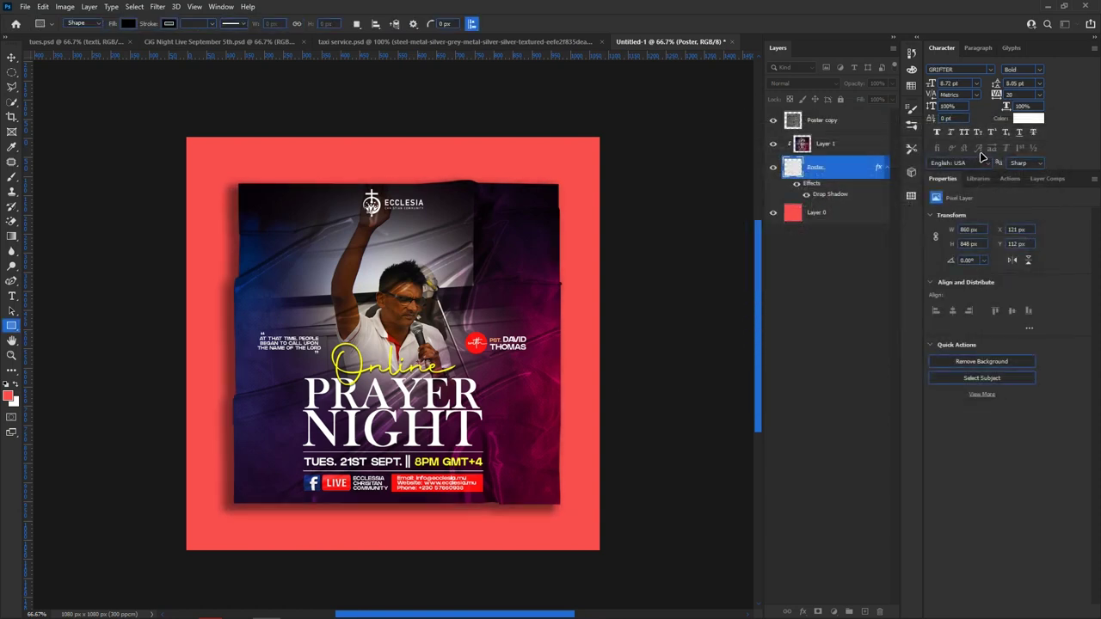
pyautogui.click(845, 213)
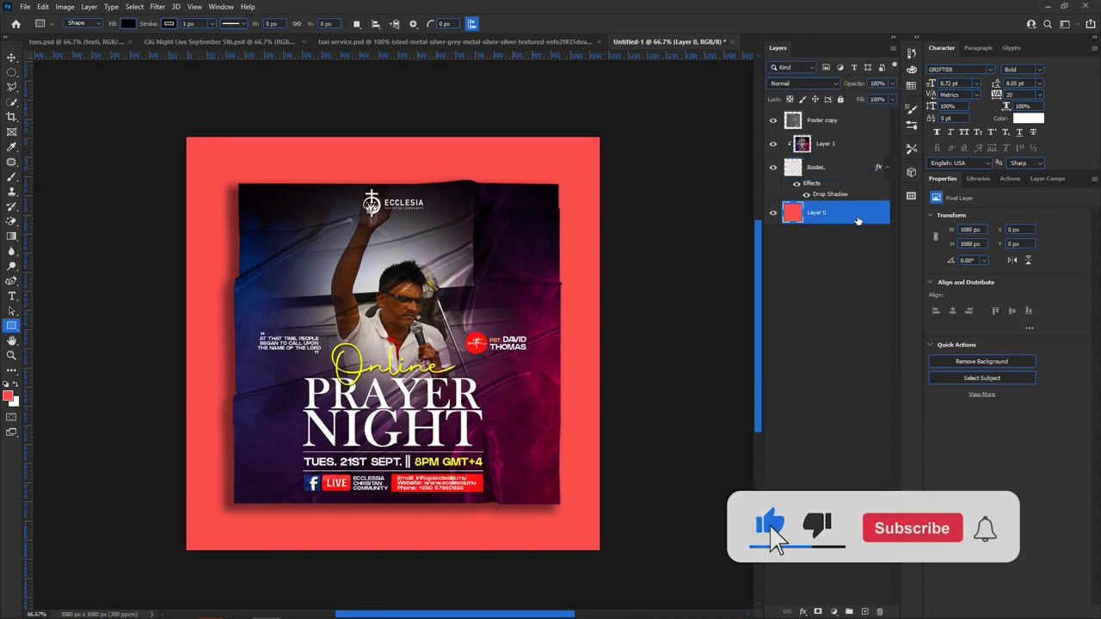
# Raise the background's fill opacity, add a gradient overlay, and remove two of its colour stops.
pyautogui.doubleClick(856, 223)
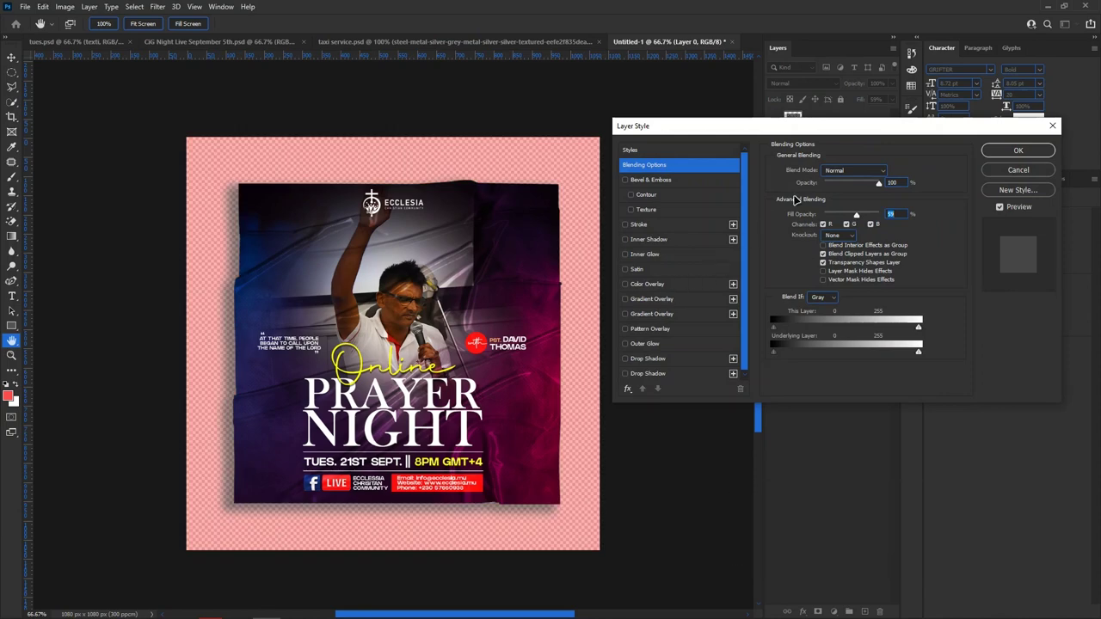
pyautogui.moveTo(865, 215); pyautogui.dragTo(878, 214)
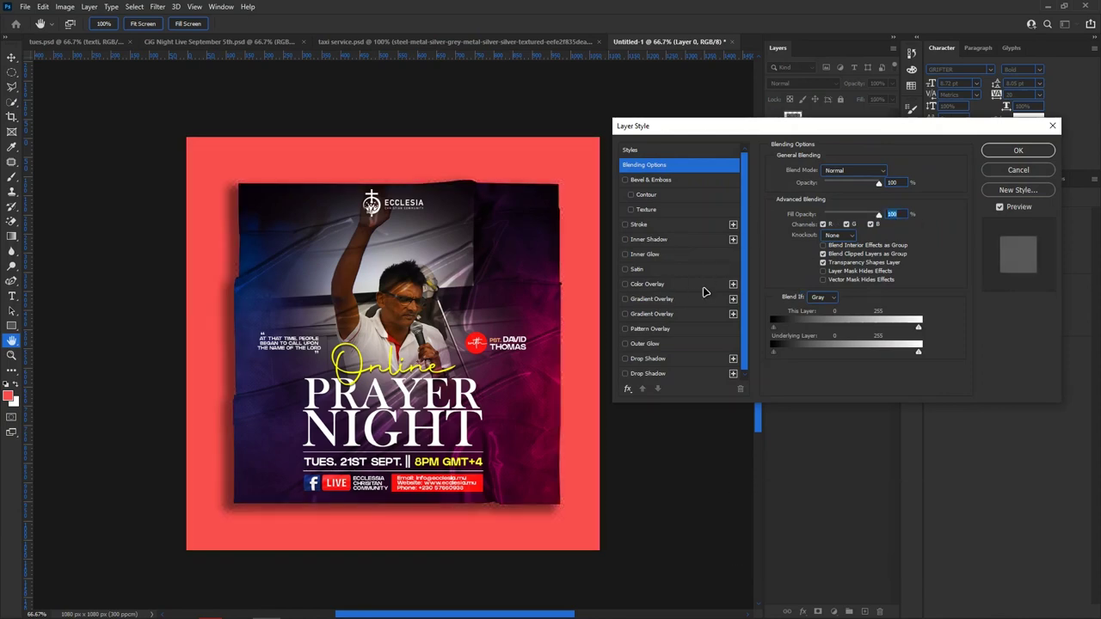
pyautogui.click(680, 299)
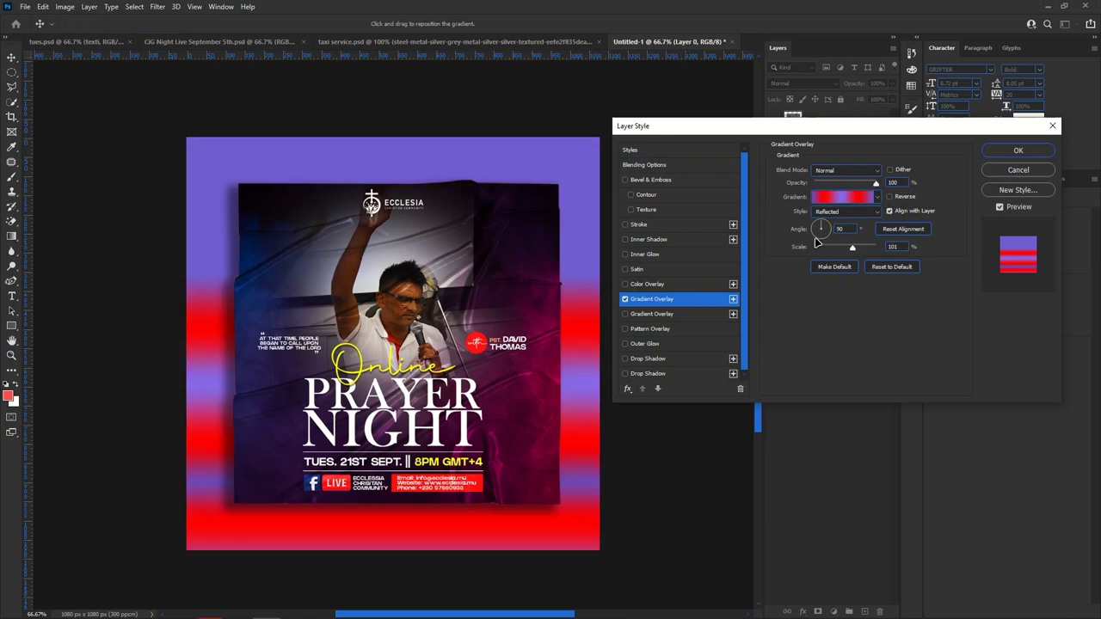
pyautogui.click(859, 199)
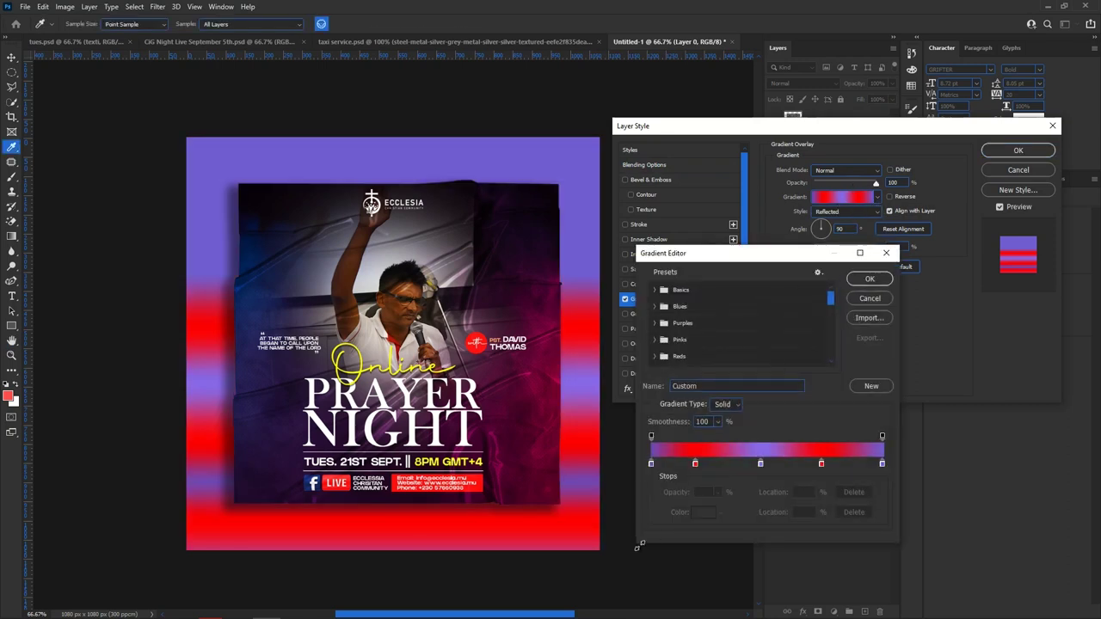
pyautogui.moveTo(695, 465); pyautogui.dragTo(783, 499)
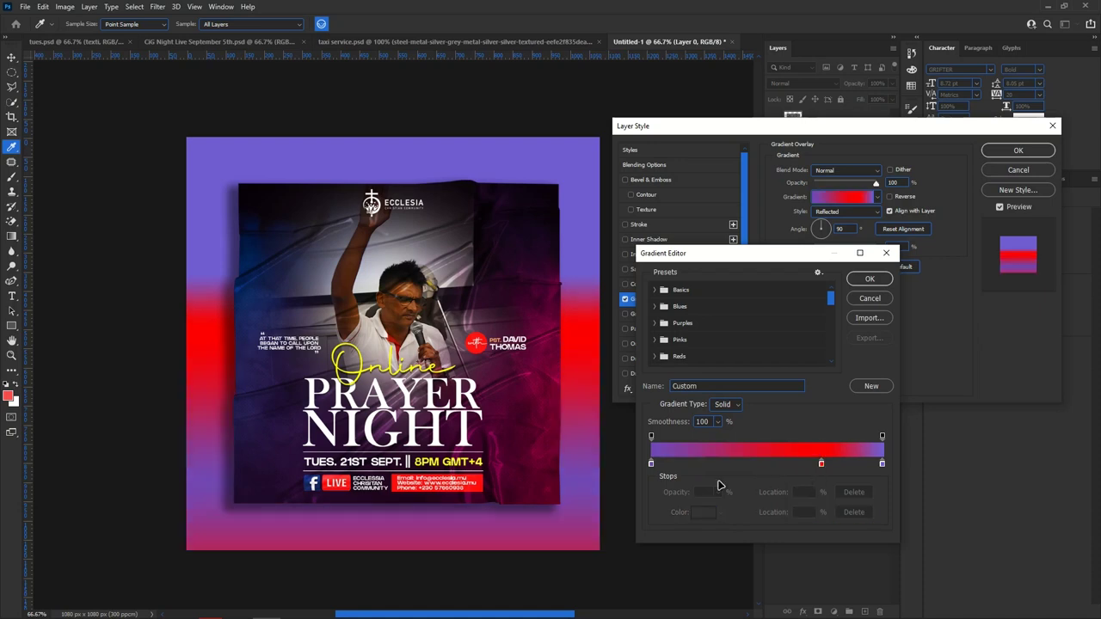
# Make the gradient run from near-black to a dark crimson sampled from the poster, and apply it.
pyautogui.click(652, 464)
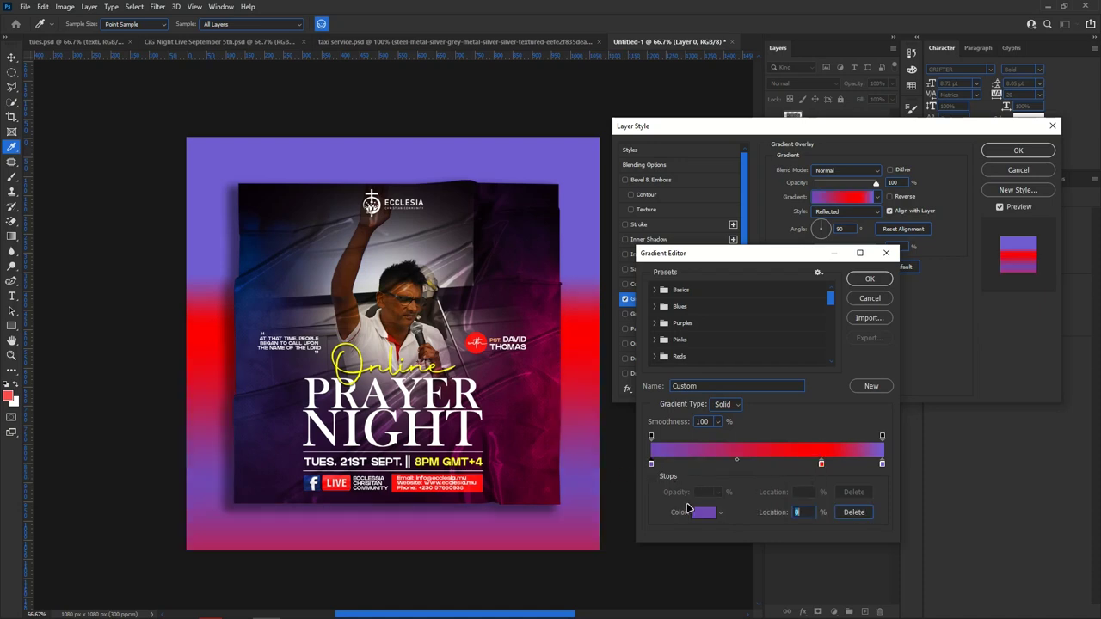
pyautogui.moveTo(516, 258); pyautogui.dragTo(560, 184)
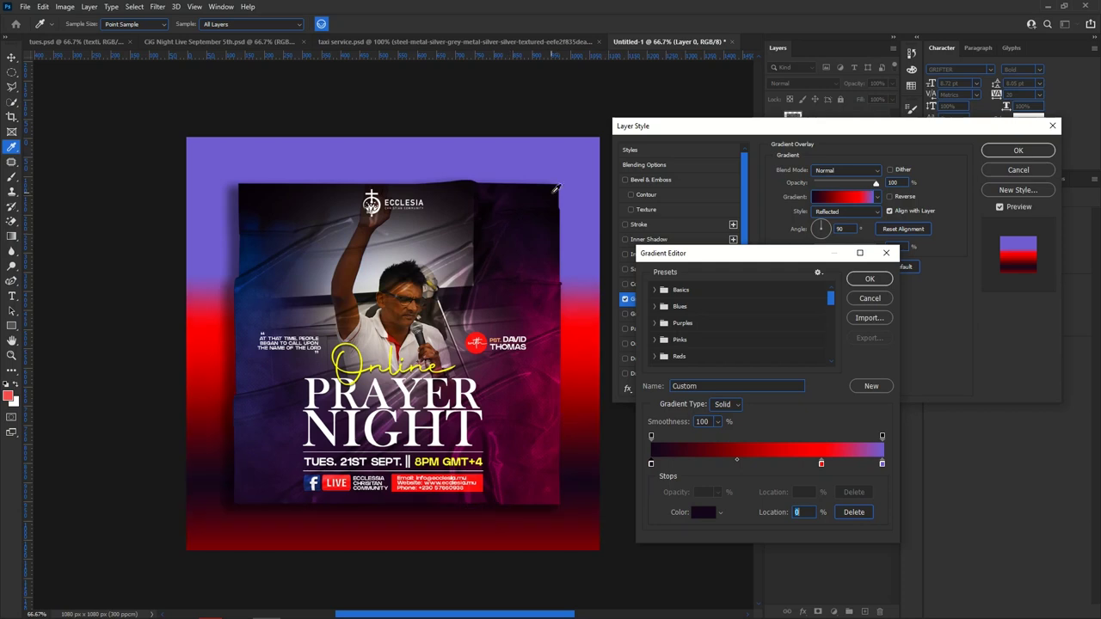
pyautogui.moveTo(822, 465); pyautogui.dragTo(836, 501)
pyautogui.click(882, 464)
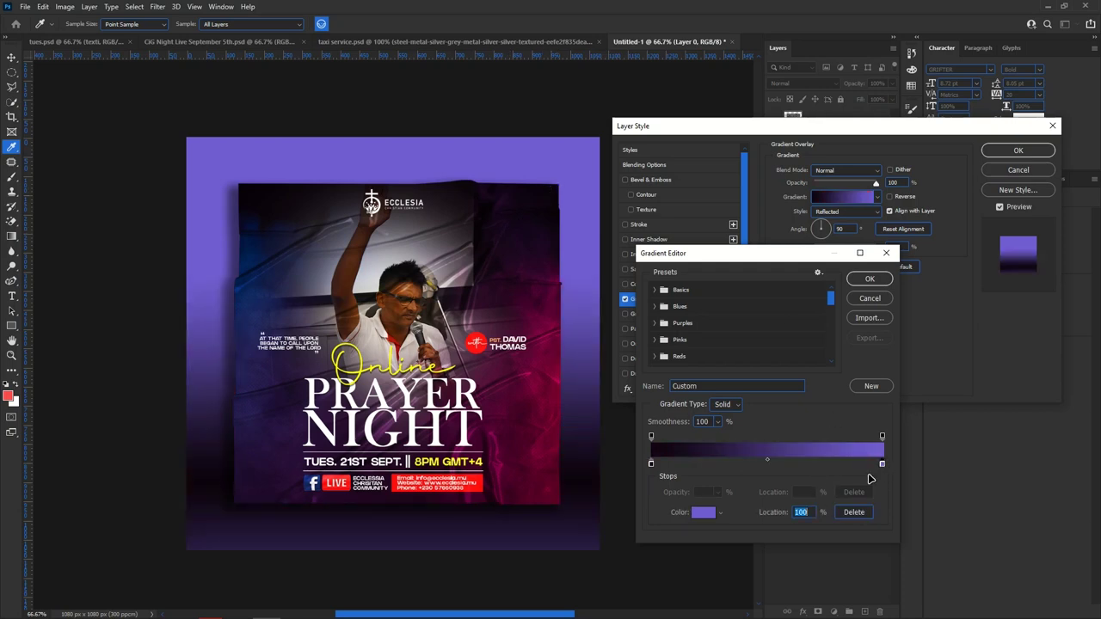
pyautogui.click(545, 440)
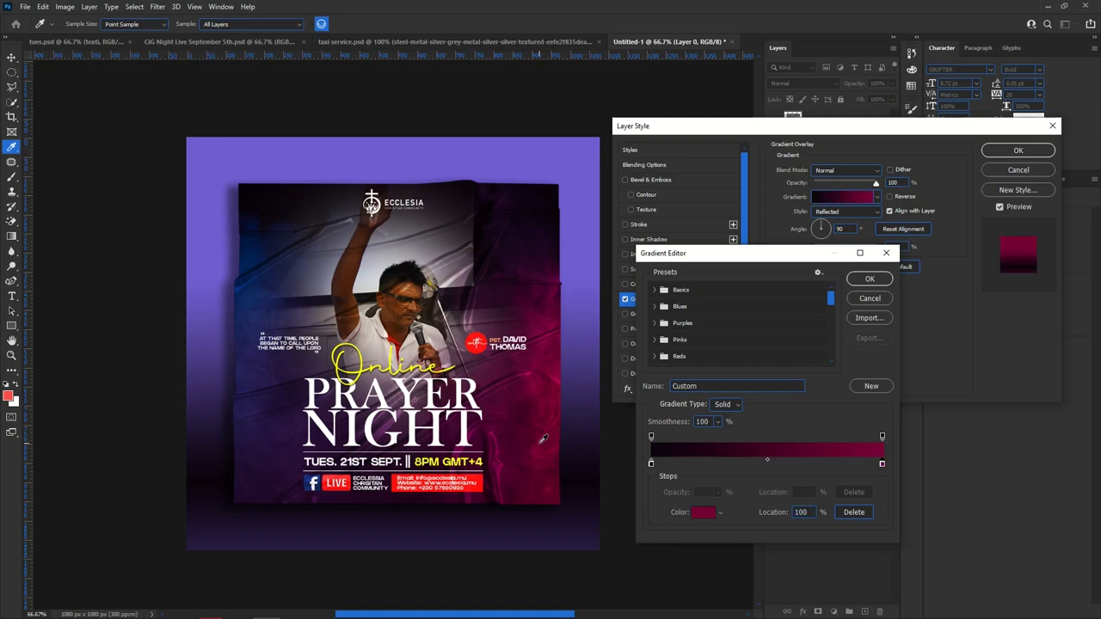
pyautogui.click(870, 279)
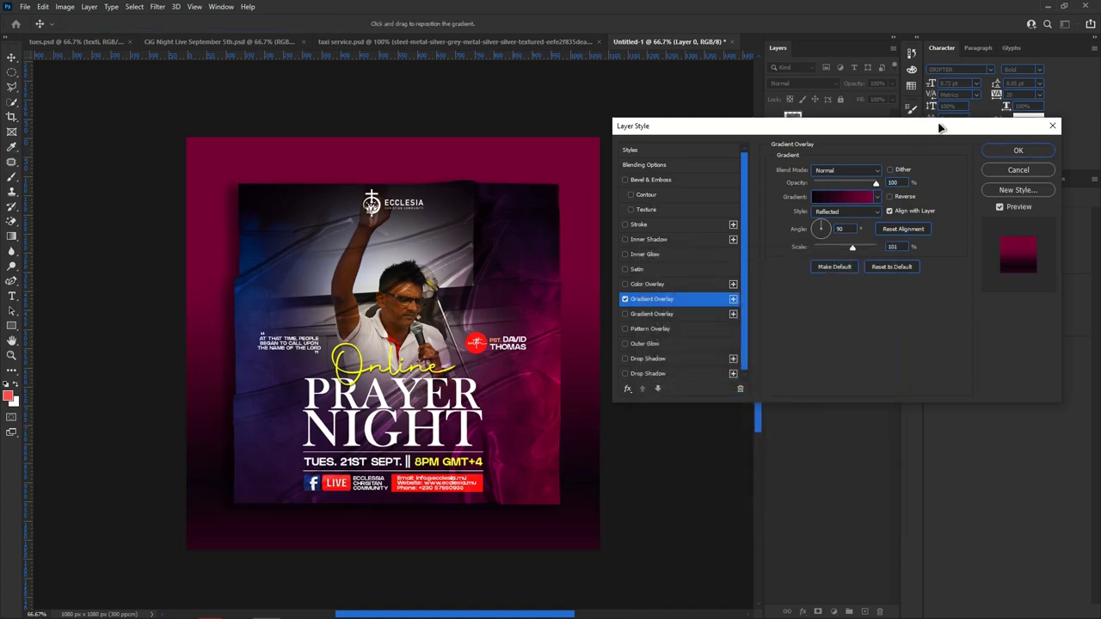
pyautogui.click(1017, 151)
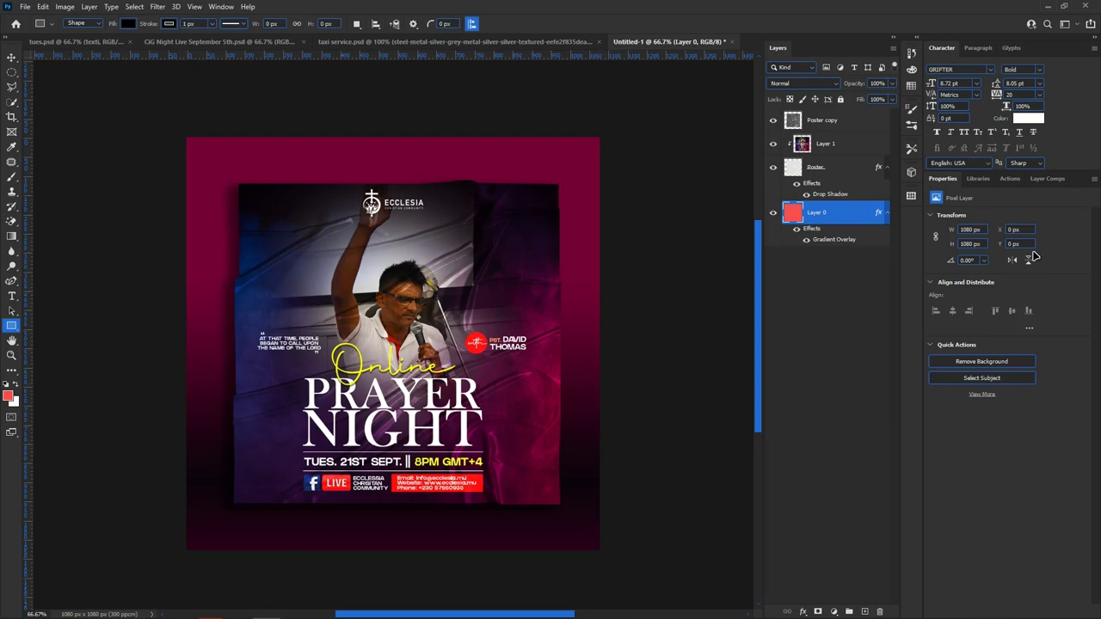
# Convert Layer 1 into a smart object.
pyautogui.click(859, 144)
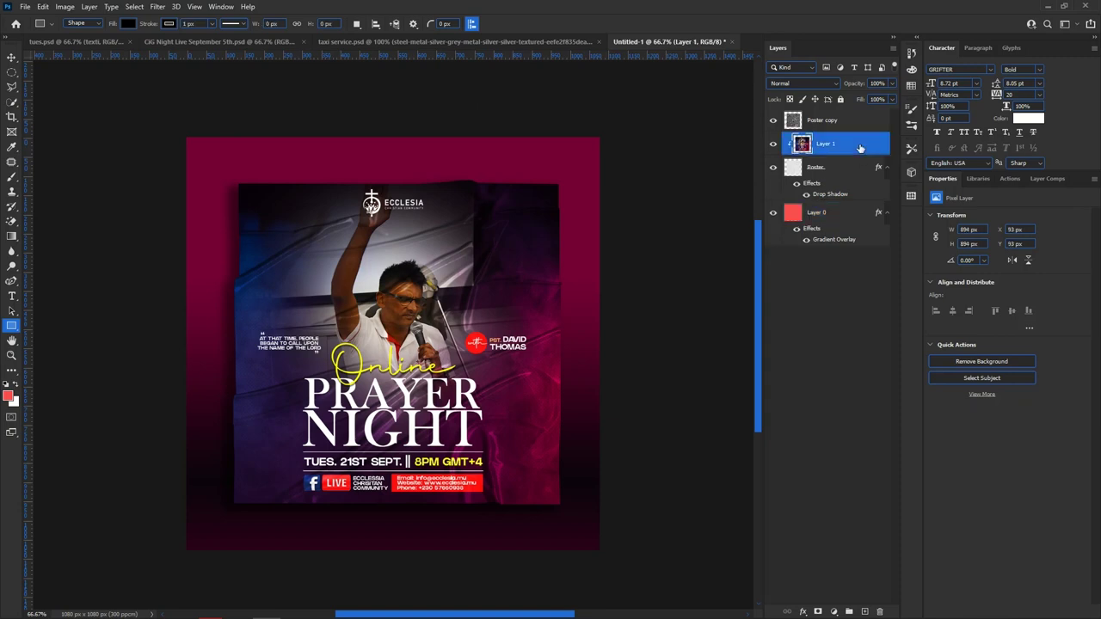
pyautogui.rightClick(865, 141)
pyautogui.click(891, 286)
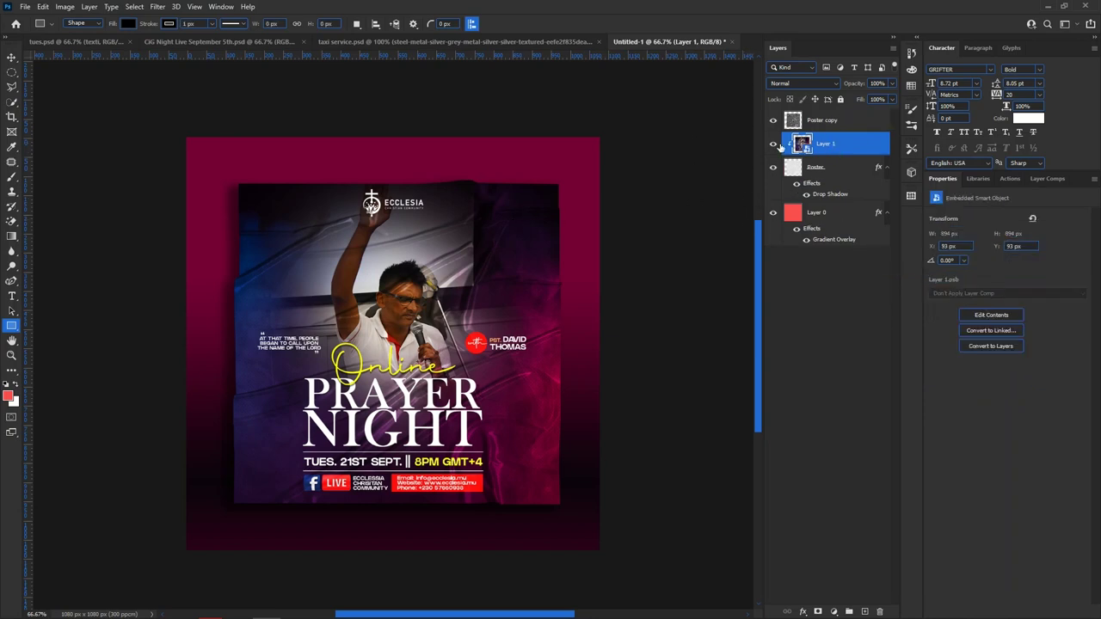
# Scale the Poster copy, Layer 1 and Poster layers down to about 61% and move them up-left.
pyautogui.click(834, 122)
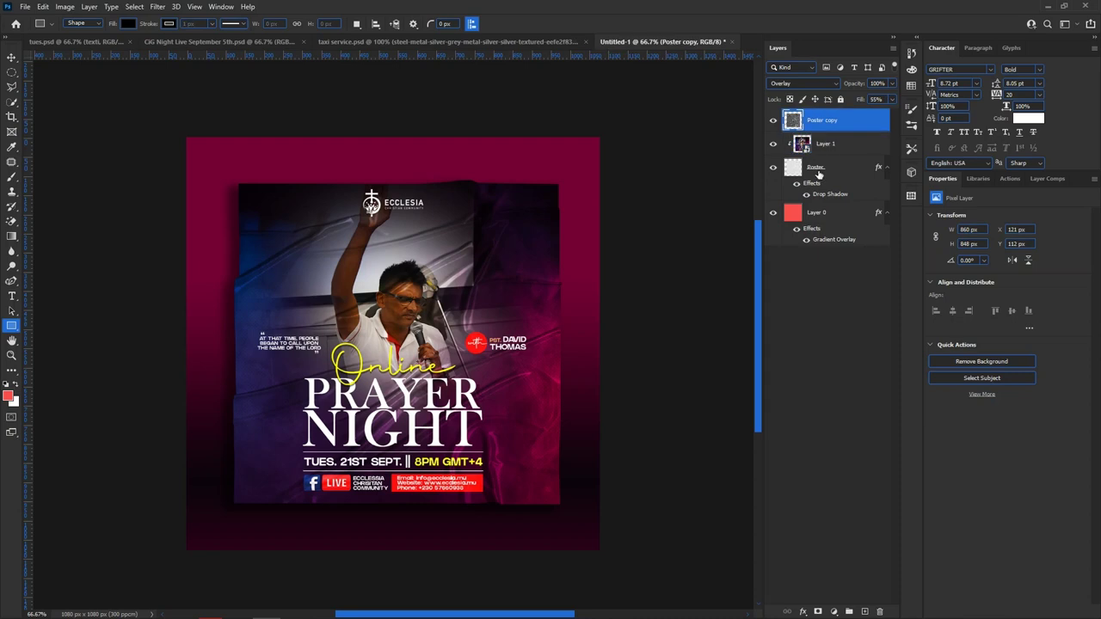
pyautogui.keyDown('shift'); pyautogui.click(818, 175); pyautogui.keyUp('shift')
pyautogui.hotkey('ctrl', 't')
pyautogui.moveTo(565, 168); pyautogui.dragTo(498, 239)
pyautogui.moveTo(416, 308); pyautogui.dragTo(359, 246)
pyautogui.press('Return')
# Duplicate the poster mock-up, placing the overlapping copy lower right.
pyautogui.press('u')
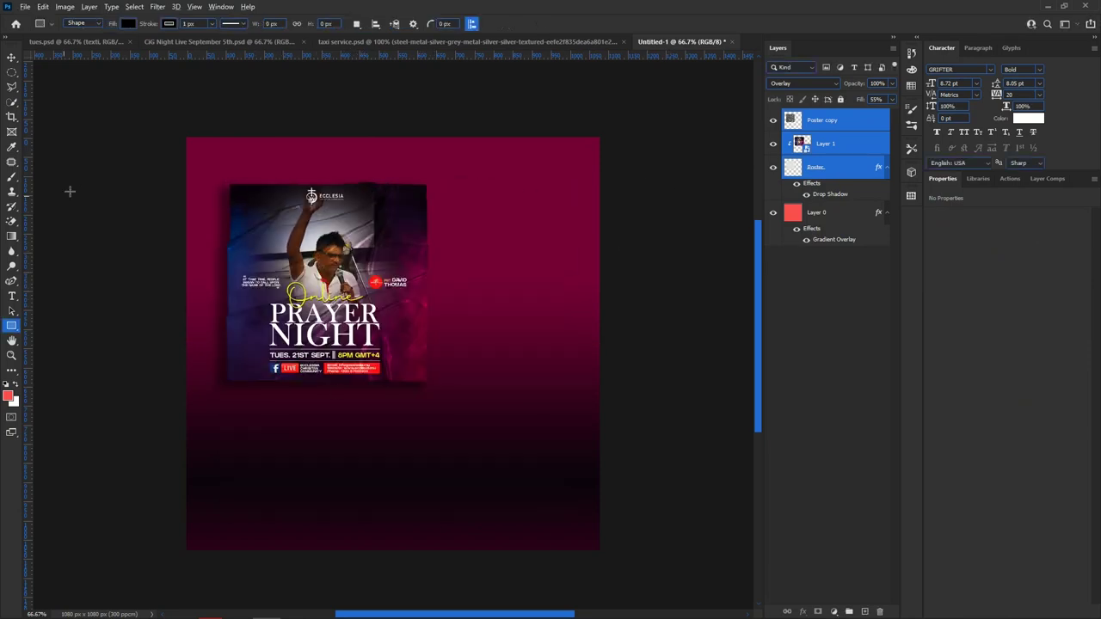
pyautogui.click(11, 57)
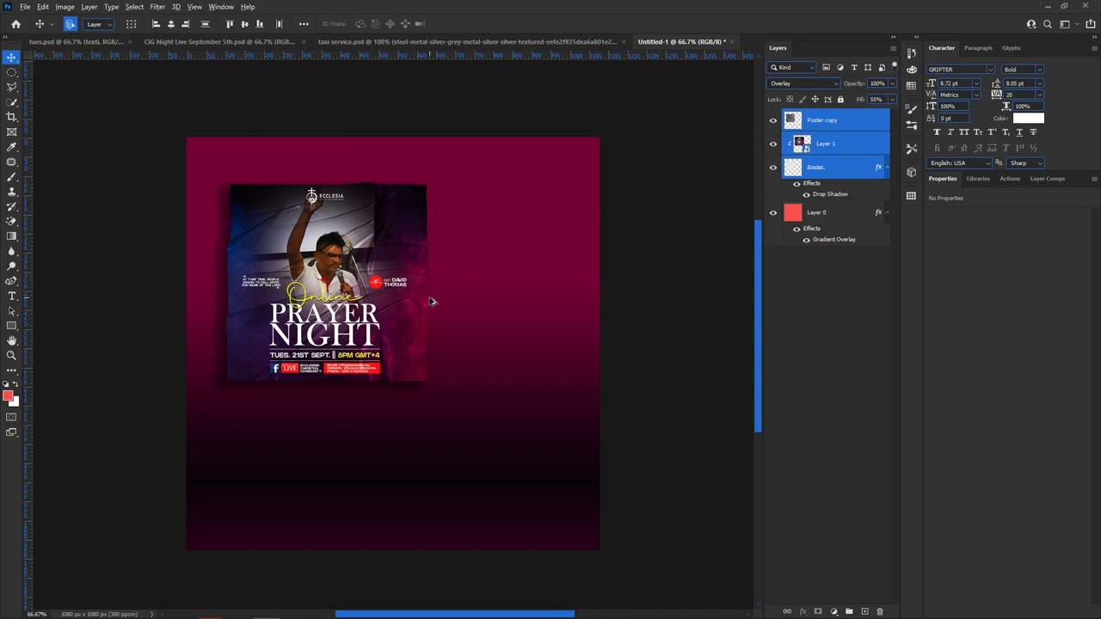
pyautogui.moveTo(330, 287); pyautogui.dragTo(465, 389)
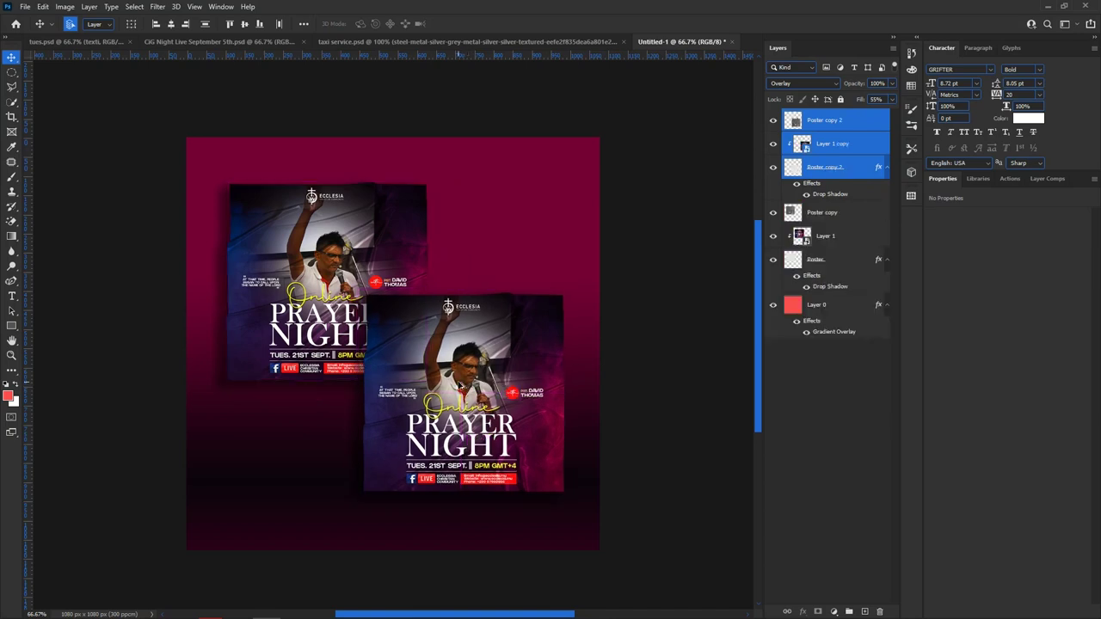
# In the Layer 1 smart object, place the 18th April CFX image over the poster and save.
pyautogui.click(653, 277)
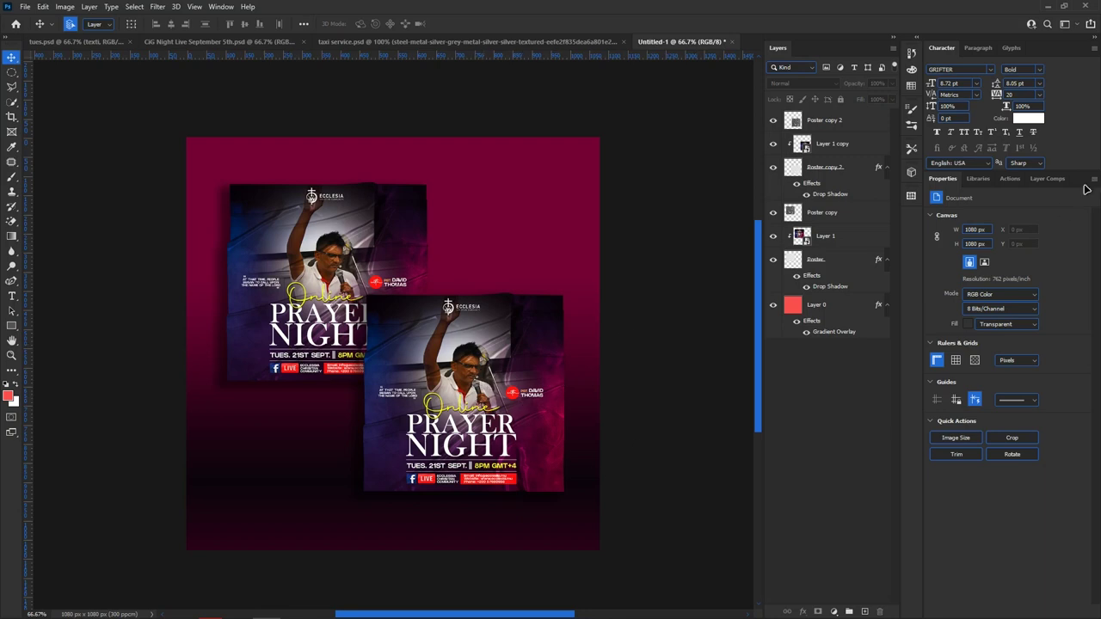
pyautogui.doubleClick(802, 237)
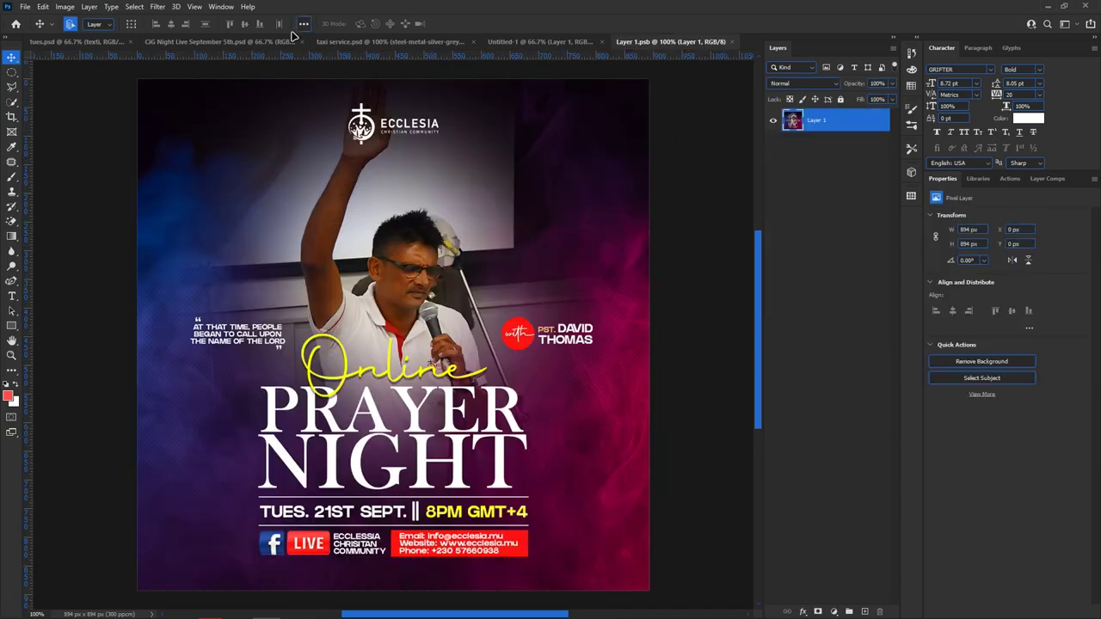
pyautogui.moveTo(215, 613)
pyautogui.moveTo(99, 607)
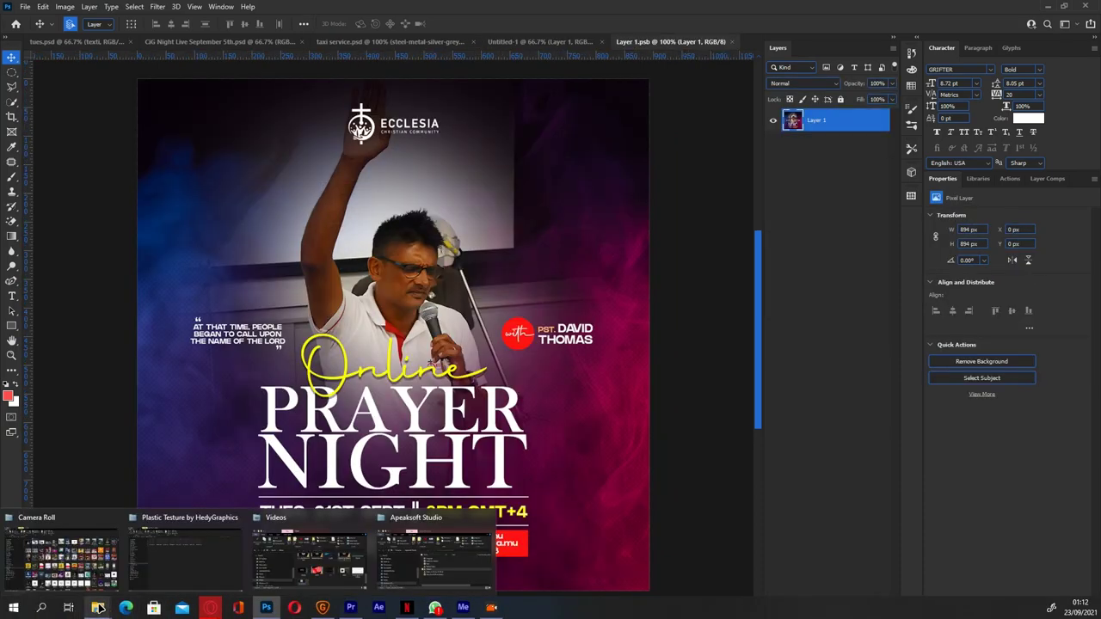
pyautogui.click(91, 570)
pyautogui.moveTo(418, 225); pyautogui.dragTo(388, 247)
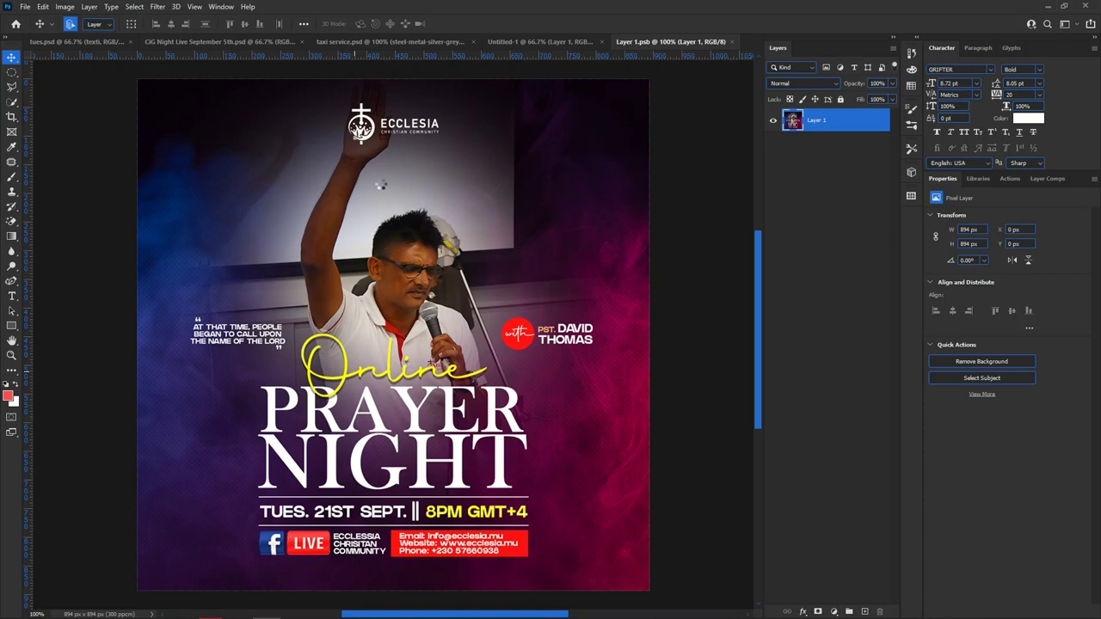
pyautogui.moveTo(456, 169); pyautogui.dragTo(421, 184)
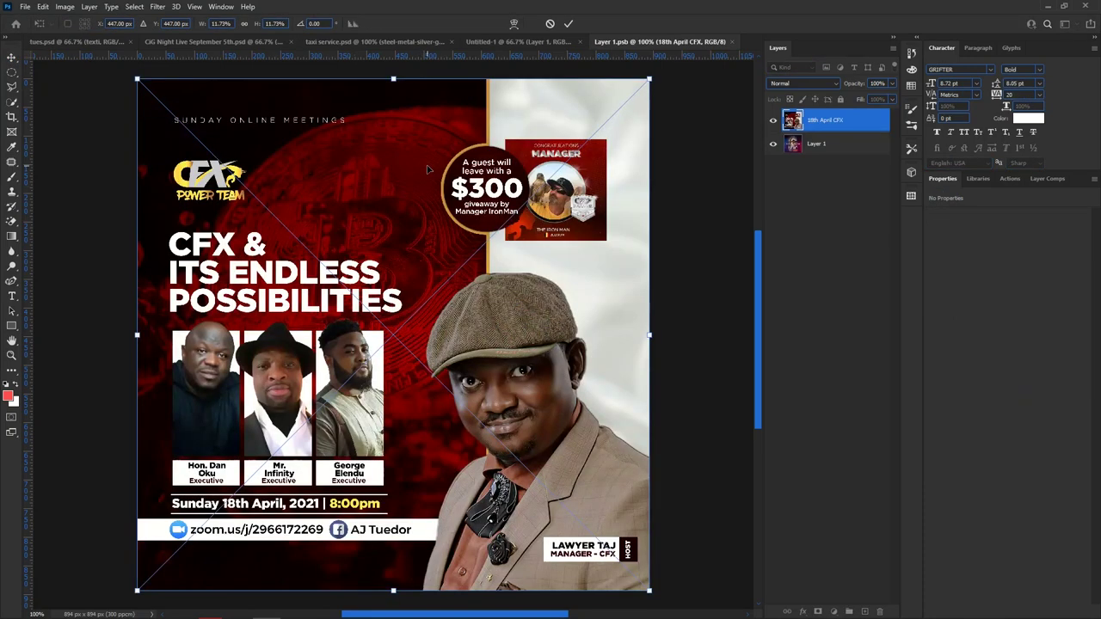
pyautogui.press('Return')
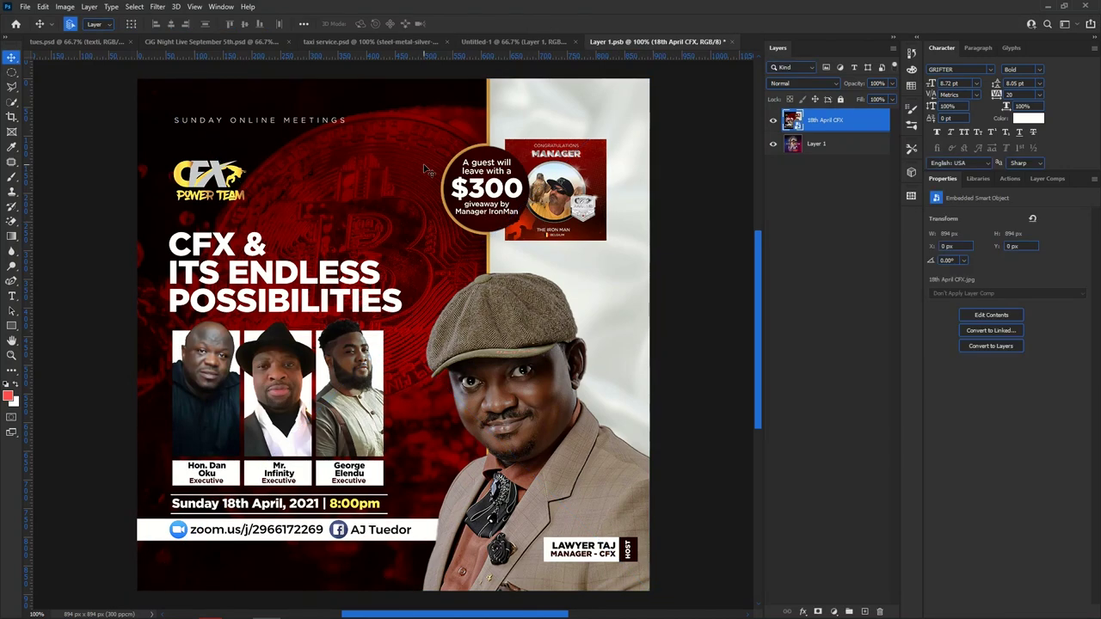
pyautogui.hotkey('ctrl', 's')
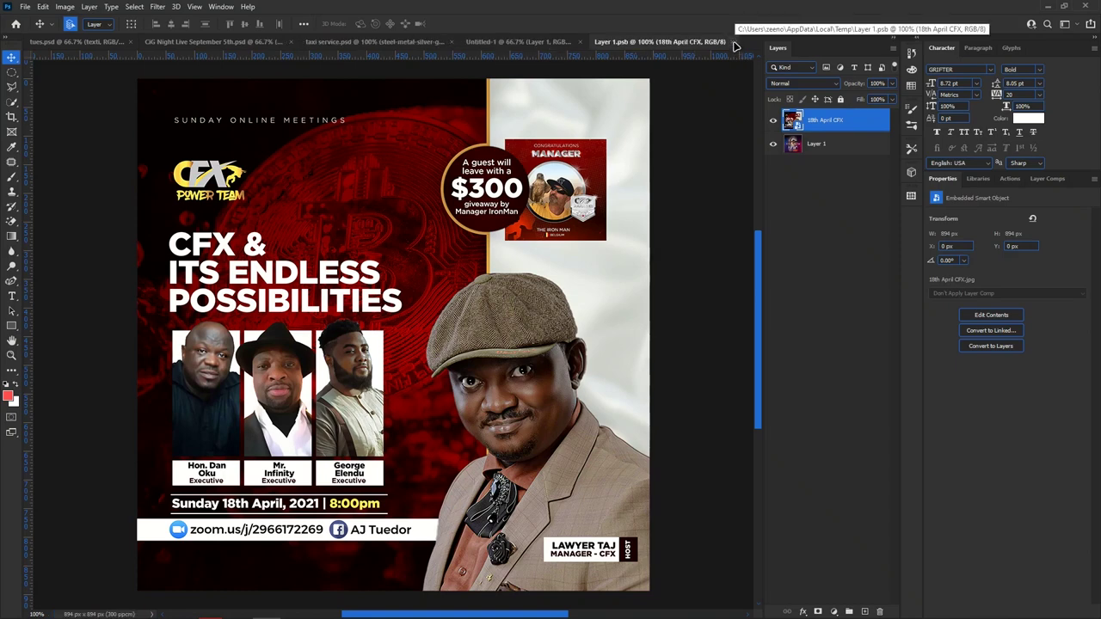
# Close the Layer 1.psb contents to return to the poster mock-up.
pyautogui.click(733, 41)
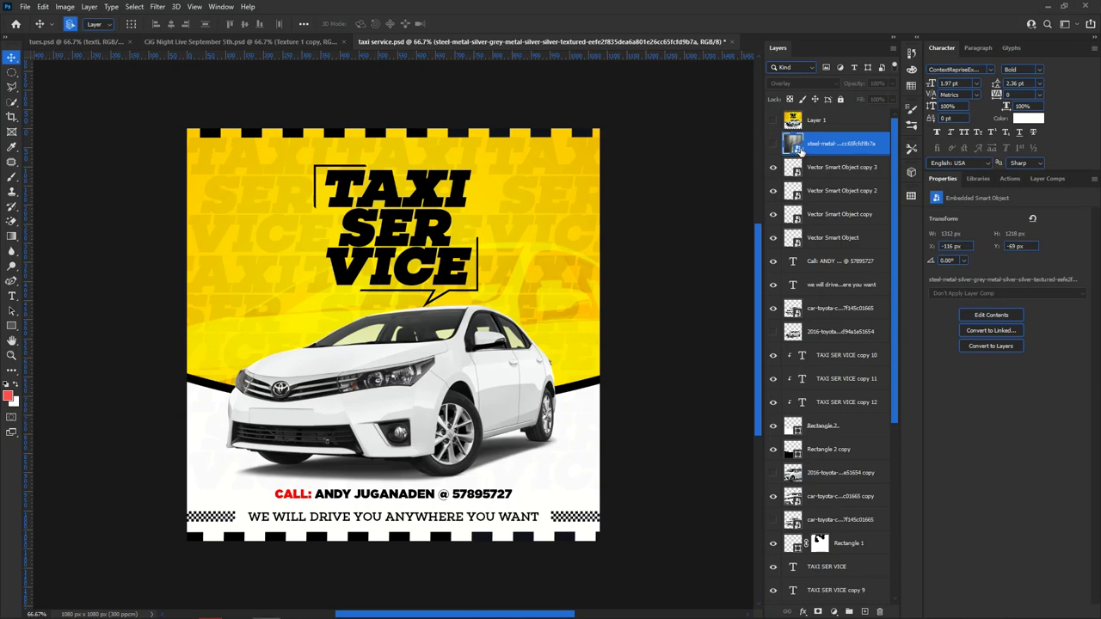
# Make the steel-metal texture layer visible in Overlay blend mode and zoom in to check it.
pyautogui.doubleClick(794, 145)
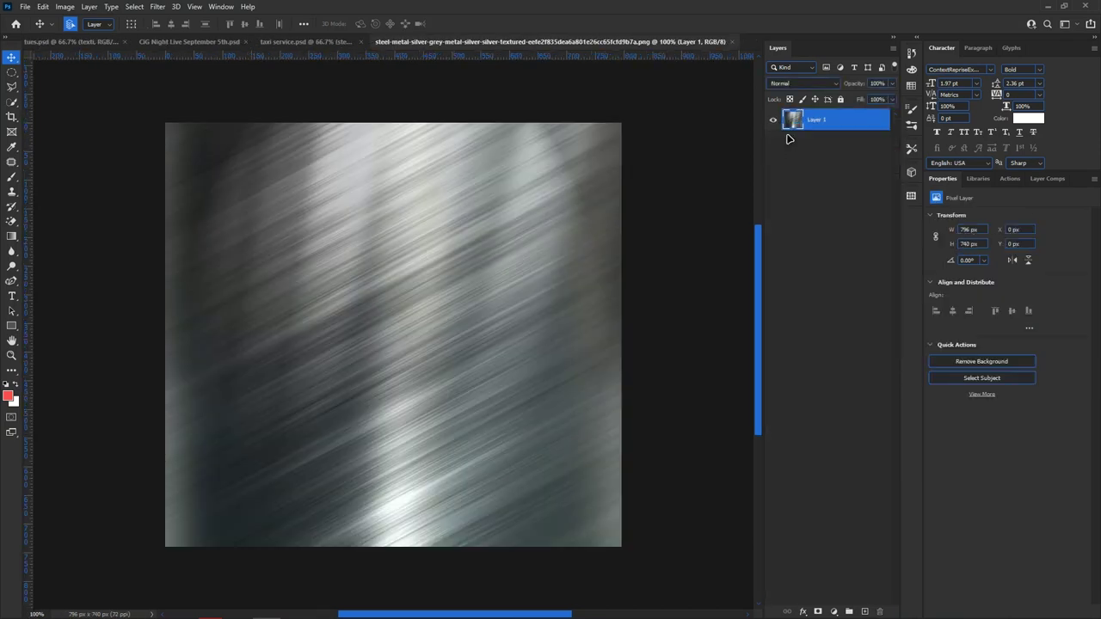
pyautogui.click(733, 42)
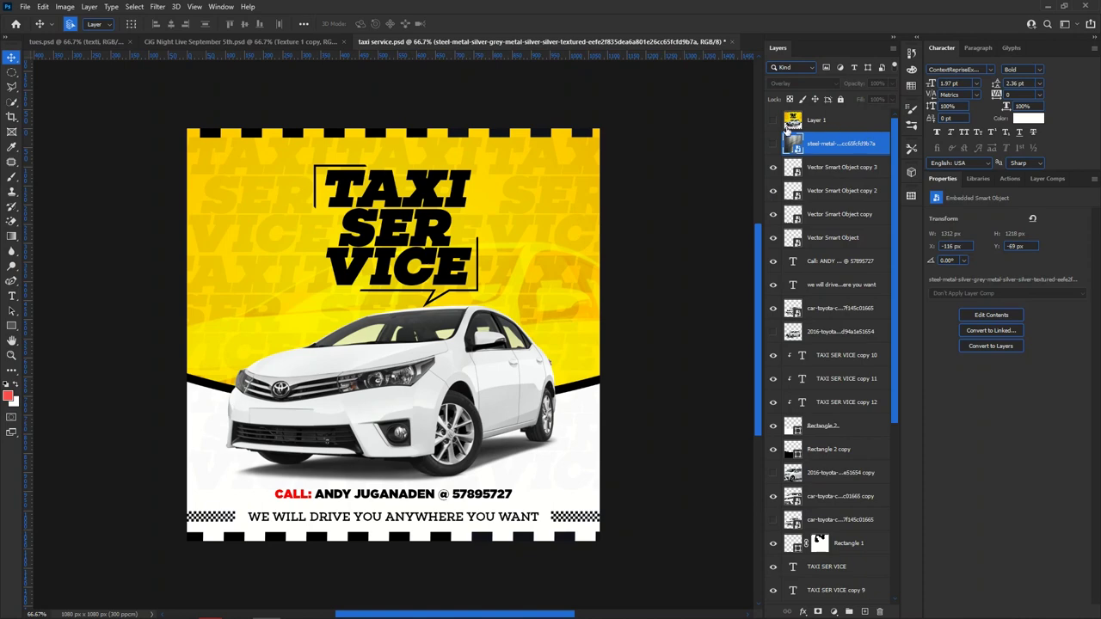
pyautogui.click(772, 144)
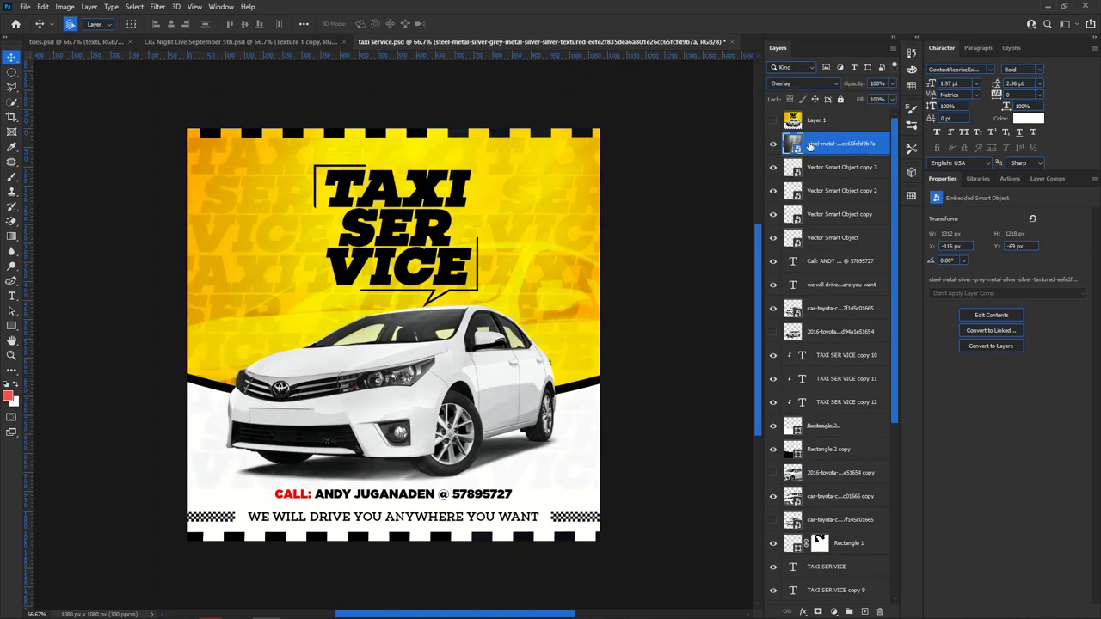
pyautogui.click(823, 86)
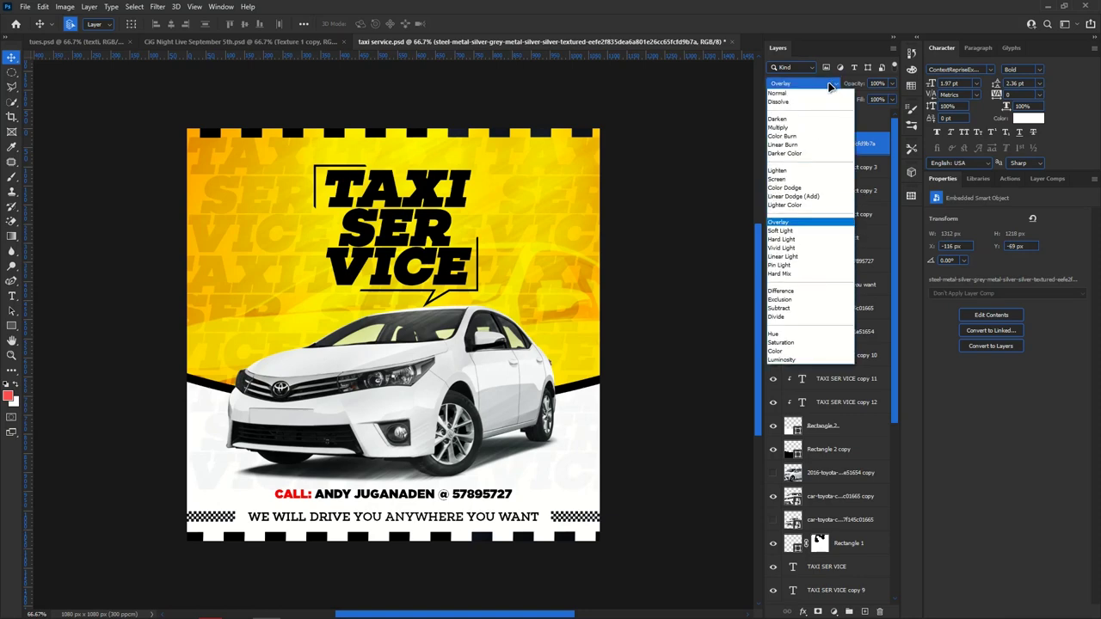
pyautogui.click(803, 223)
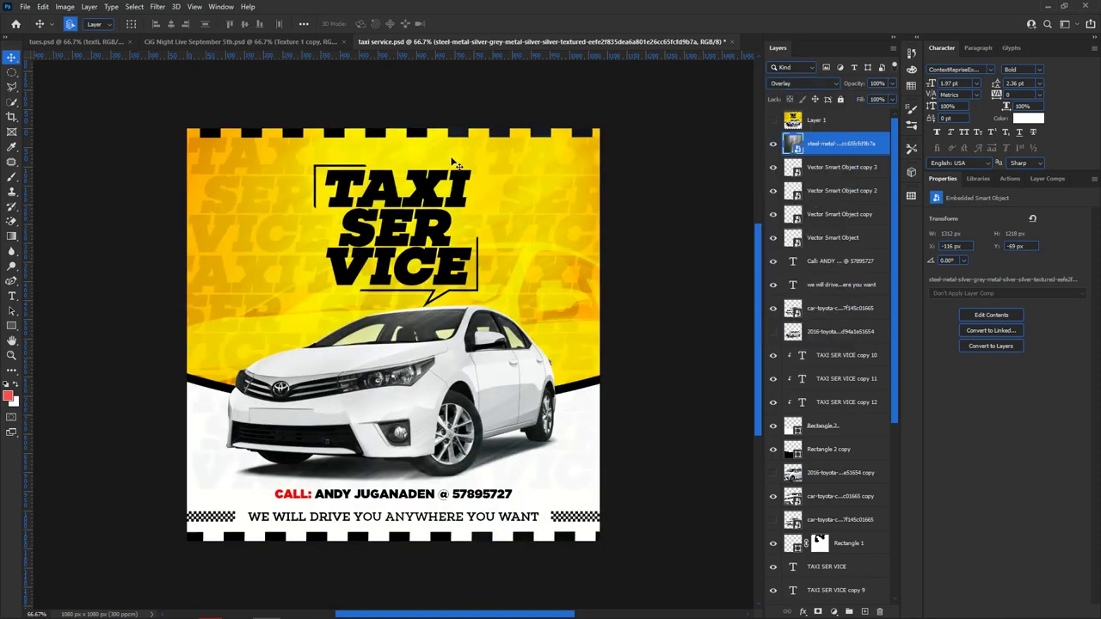
pyautogui.hotkey('ctrl', '+')
pyautogui.hotkey('ctrl', '+')
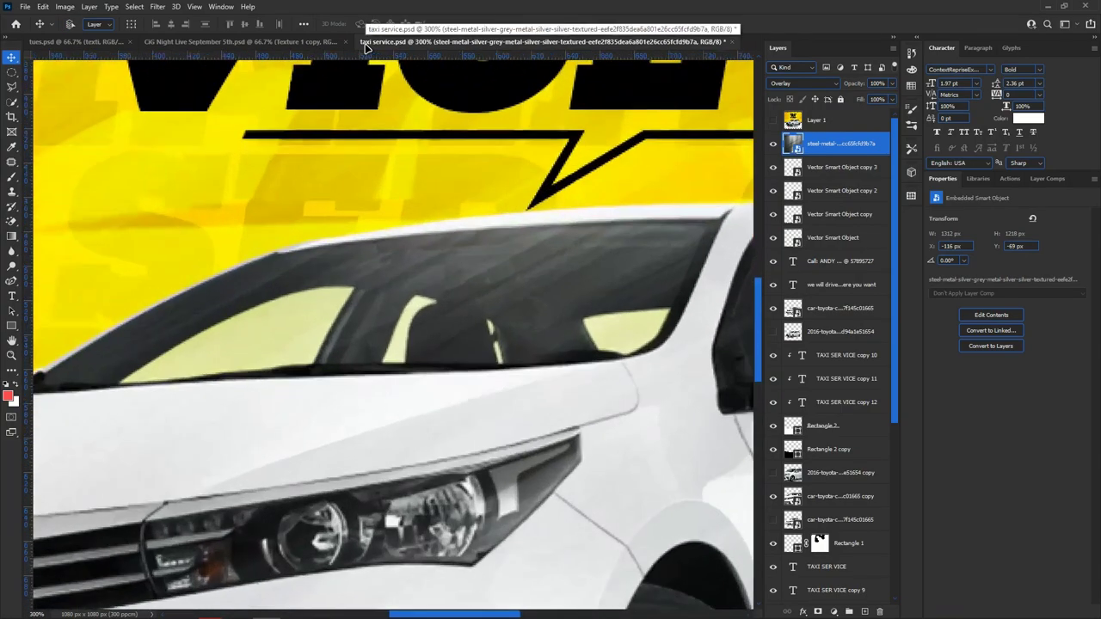
pyautogui.hotkey('ctrl', '-')
pyautogui.hotkey('ctrl', '-')
pyautogui.hotkey('ctrl', '-')
pyautogui.hotkey('ctrl', '+')
pyautogui.hotkey('ctrl', '+')
pyautogui.hotkey('ctrl', '+')
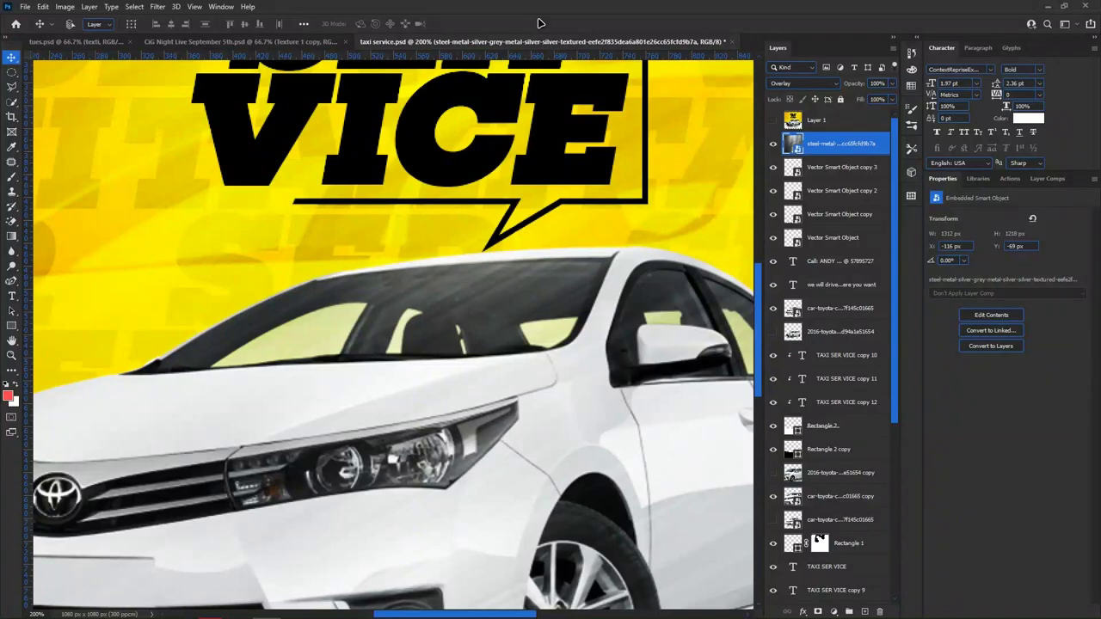
pyautogui.hotkey('ctrl', '-')
pyautogui.press('ctrl')
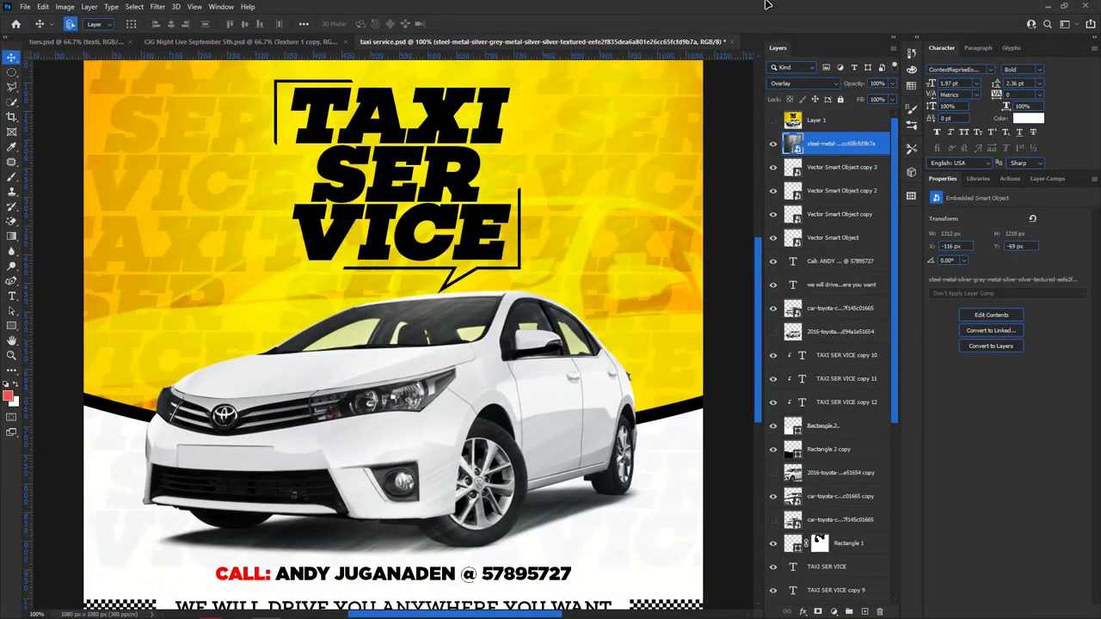